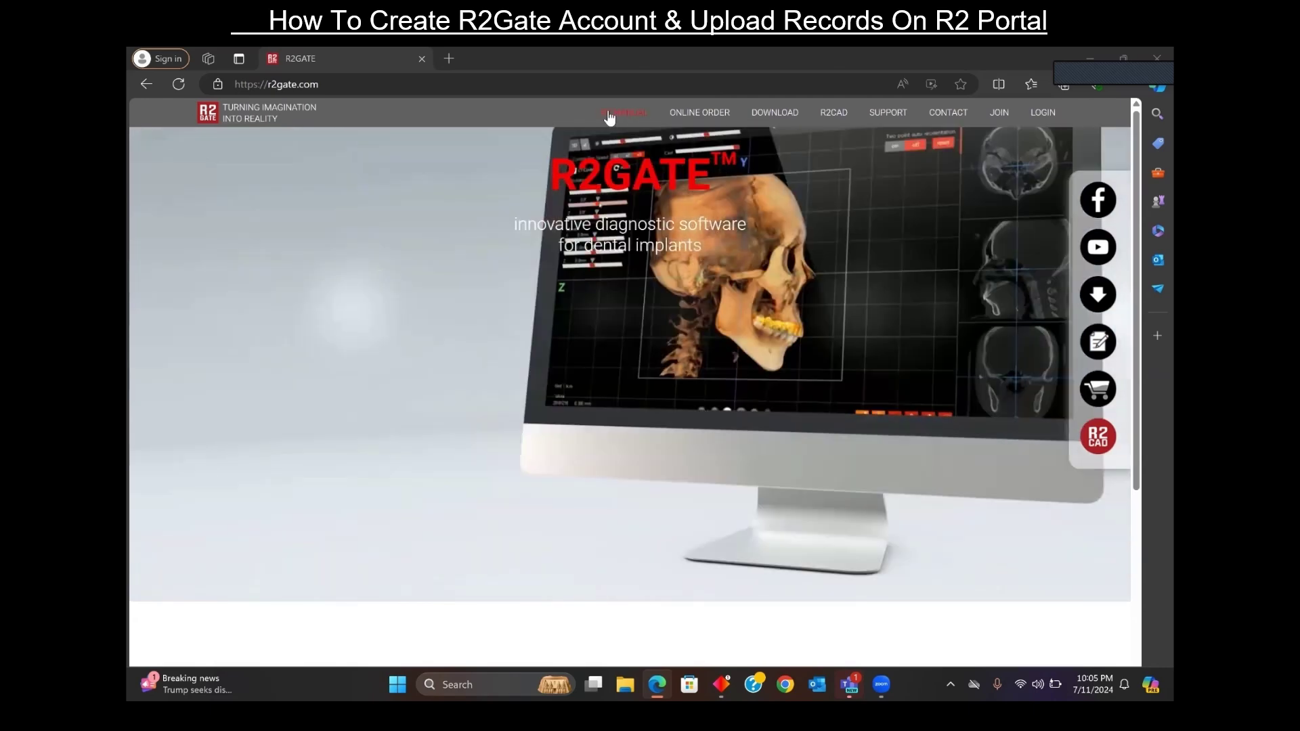
# Open the R2GATE Membership Sign Up page through the JOIN link.
pyautogui.moveTo(903, 111)
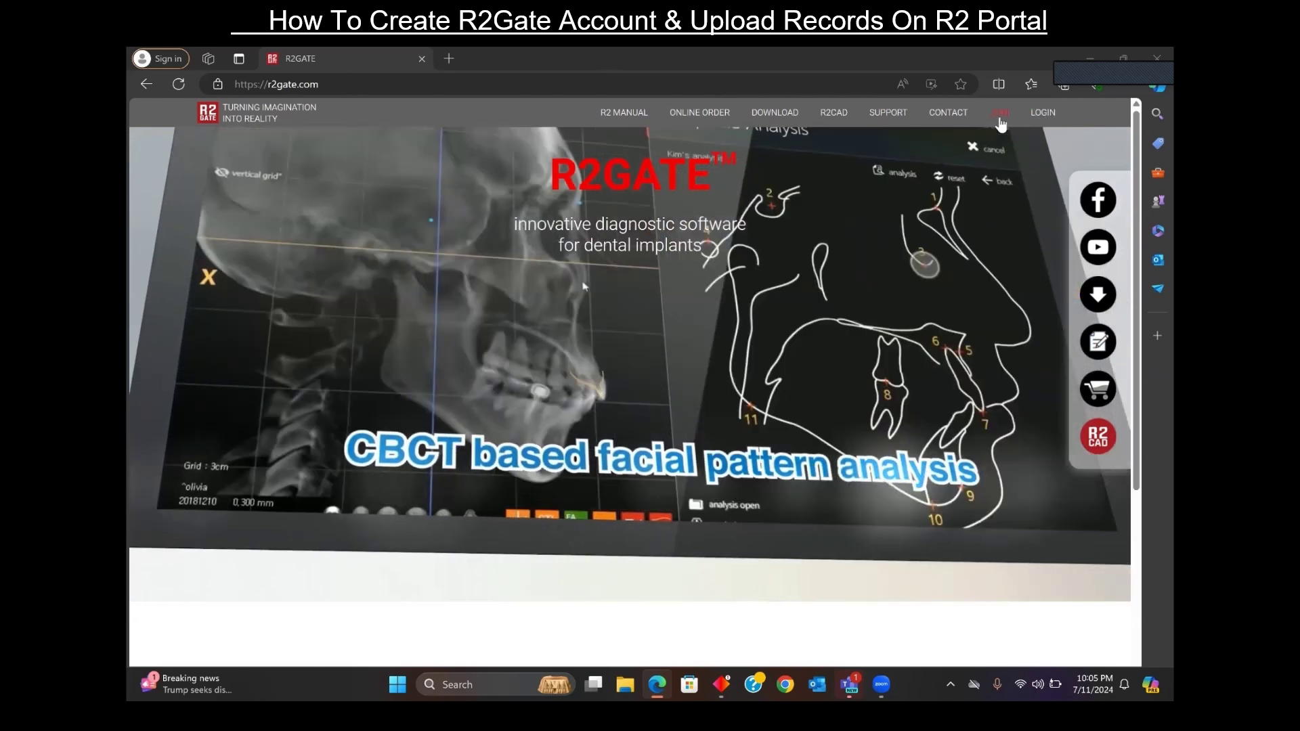
pyautogui.click(1001, 122)
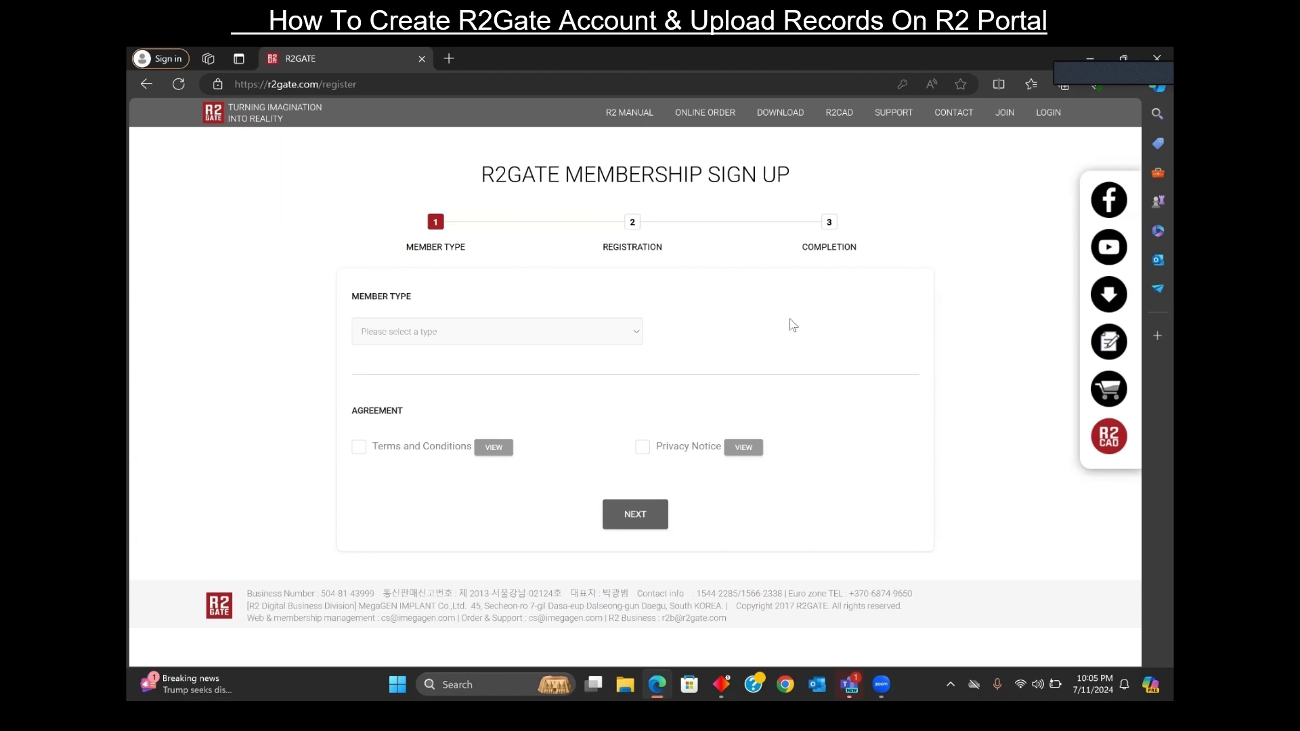
# Return to the home page and log in with the saved autofill e-mail and password.
pyautogui.click(302, 117)
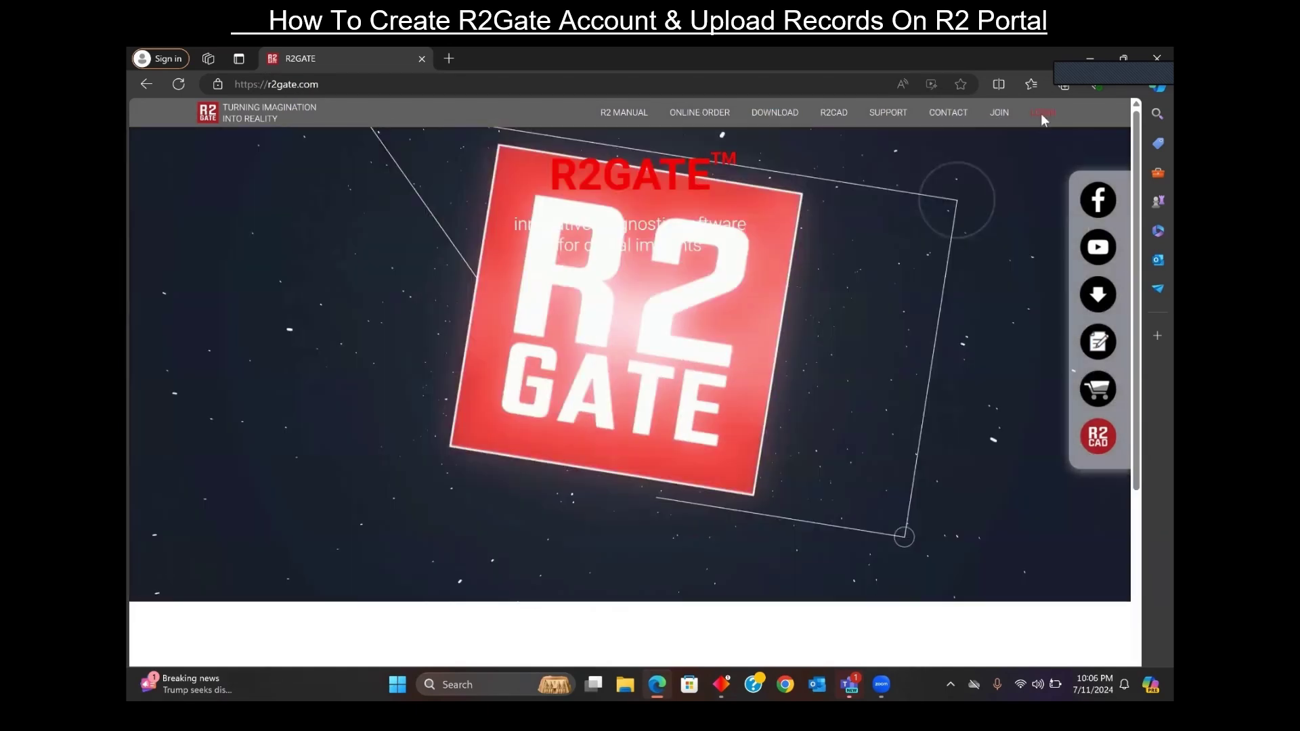
pyautogui.click(1041, 113)
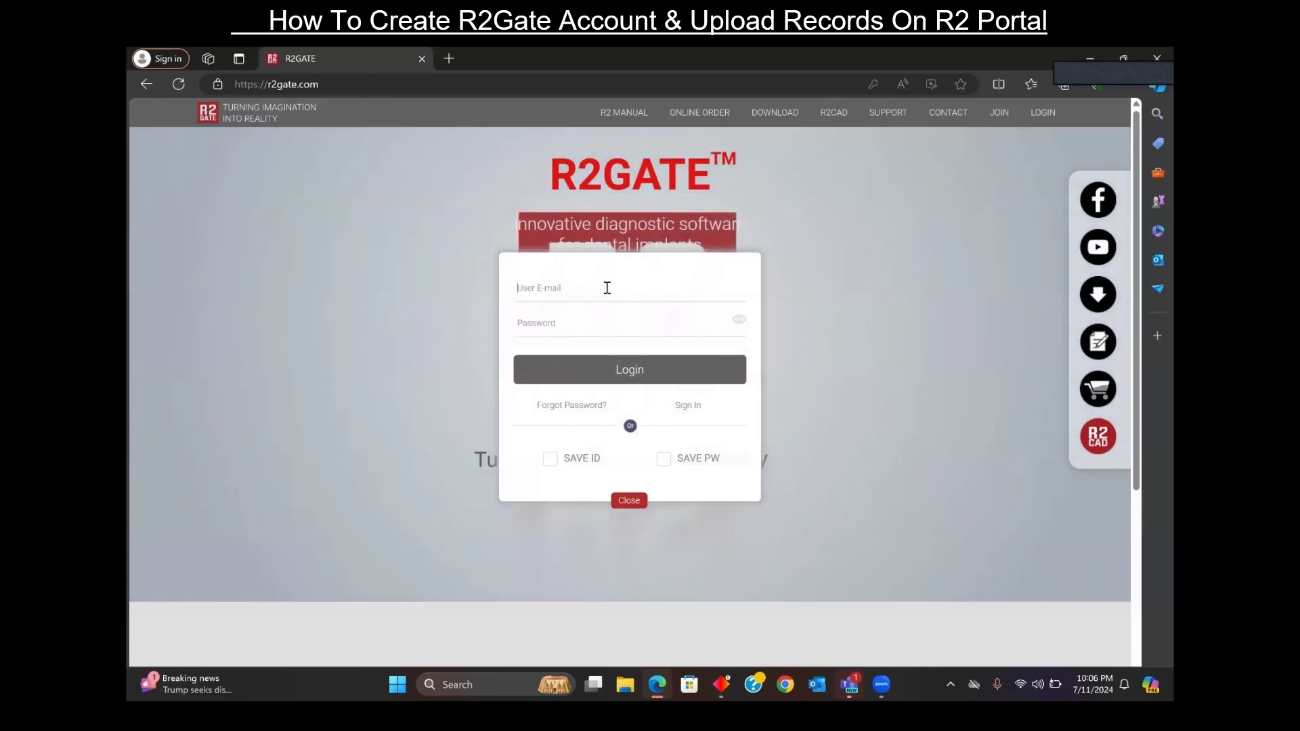
pyautogui.click(607, 288)
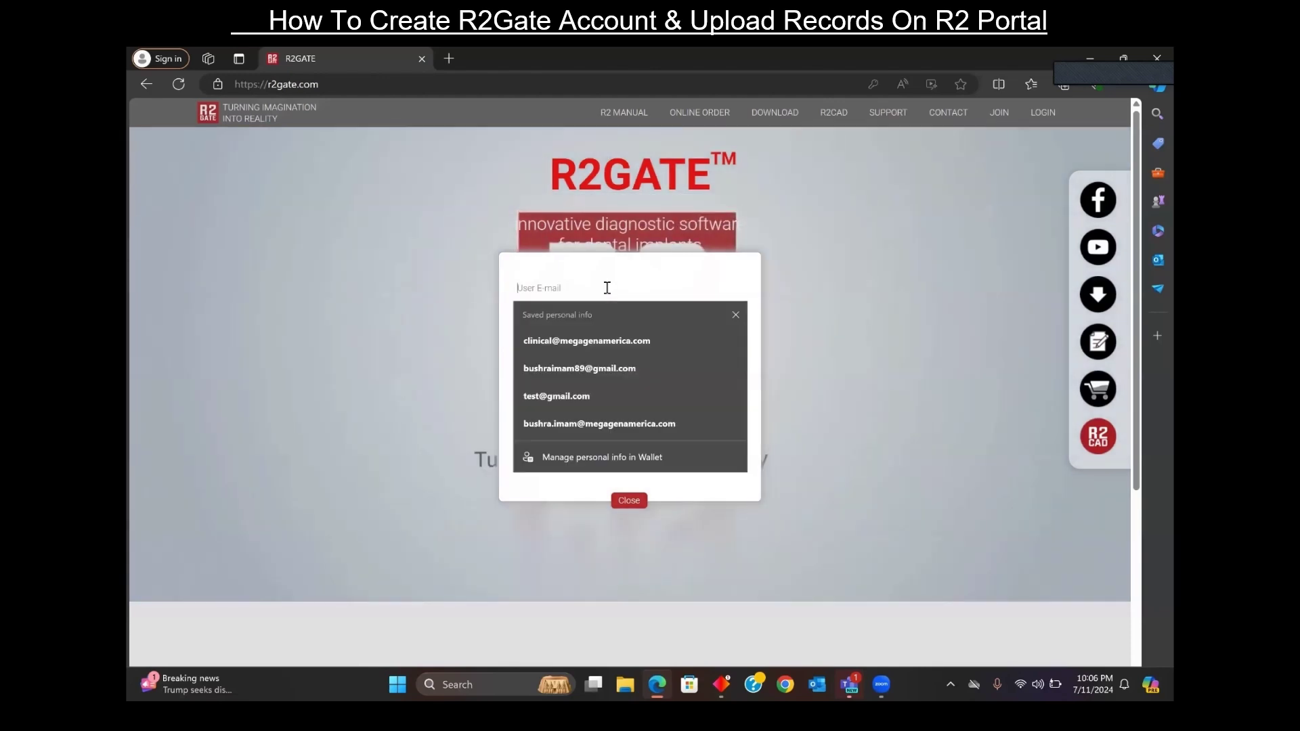
pyautogui.click(611, 338)
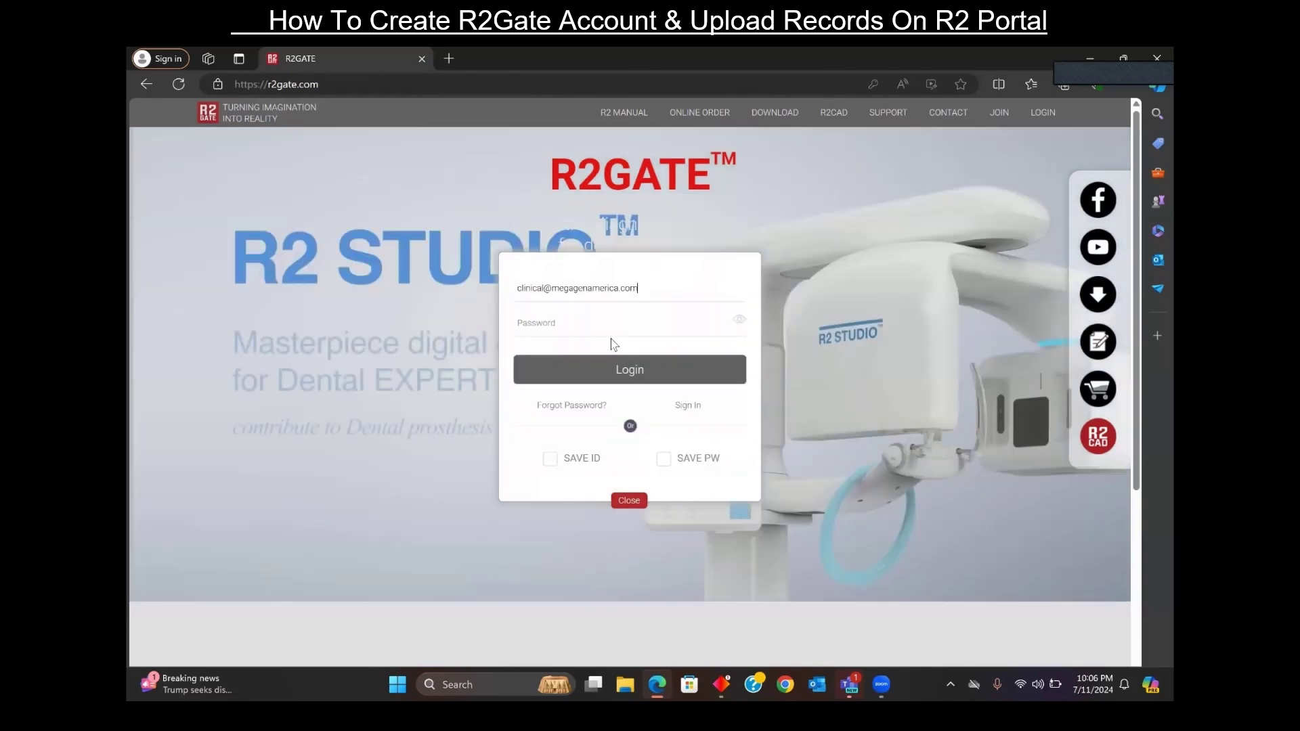
pyautogui.click(597, 321)
pyautogui.click(611, 376)
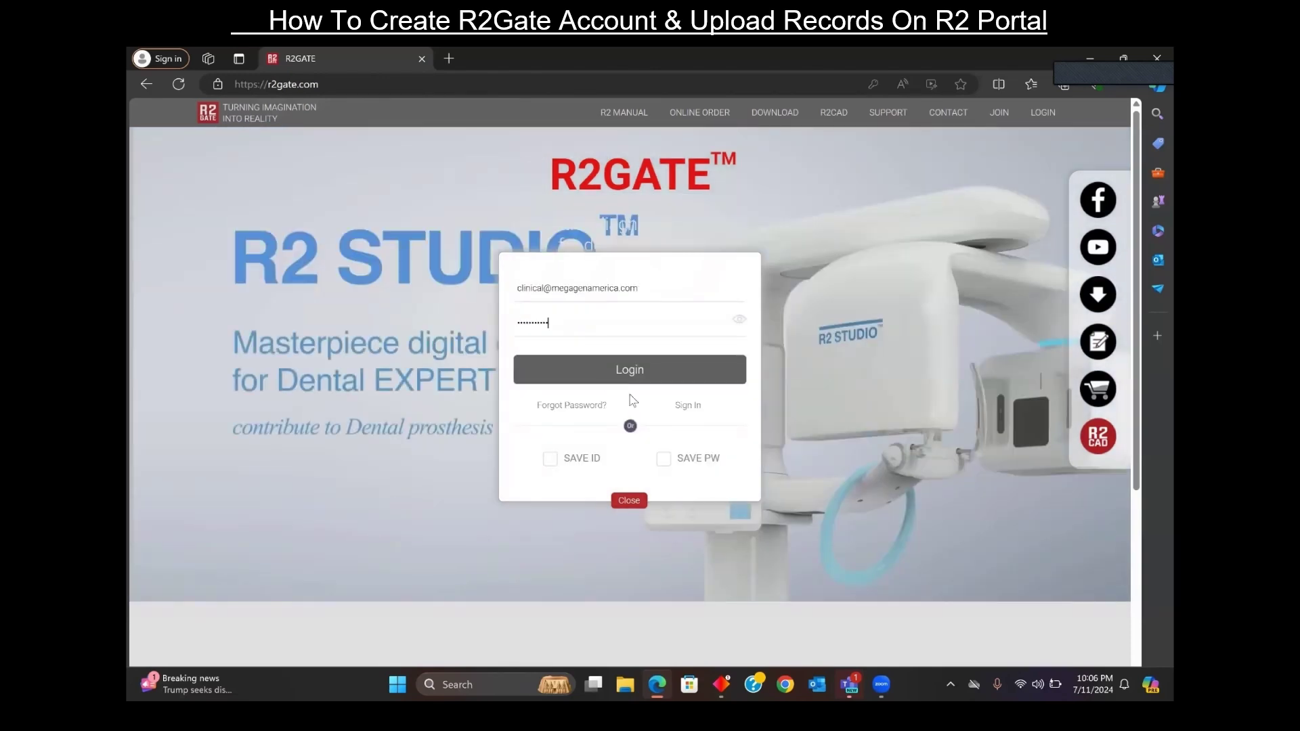
pyautogui.click(645, 378)
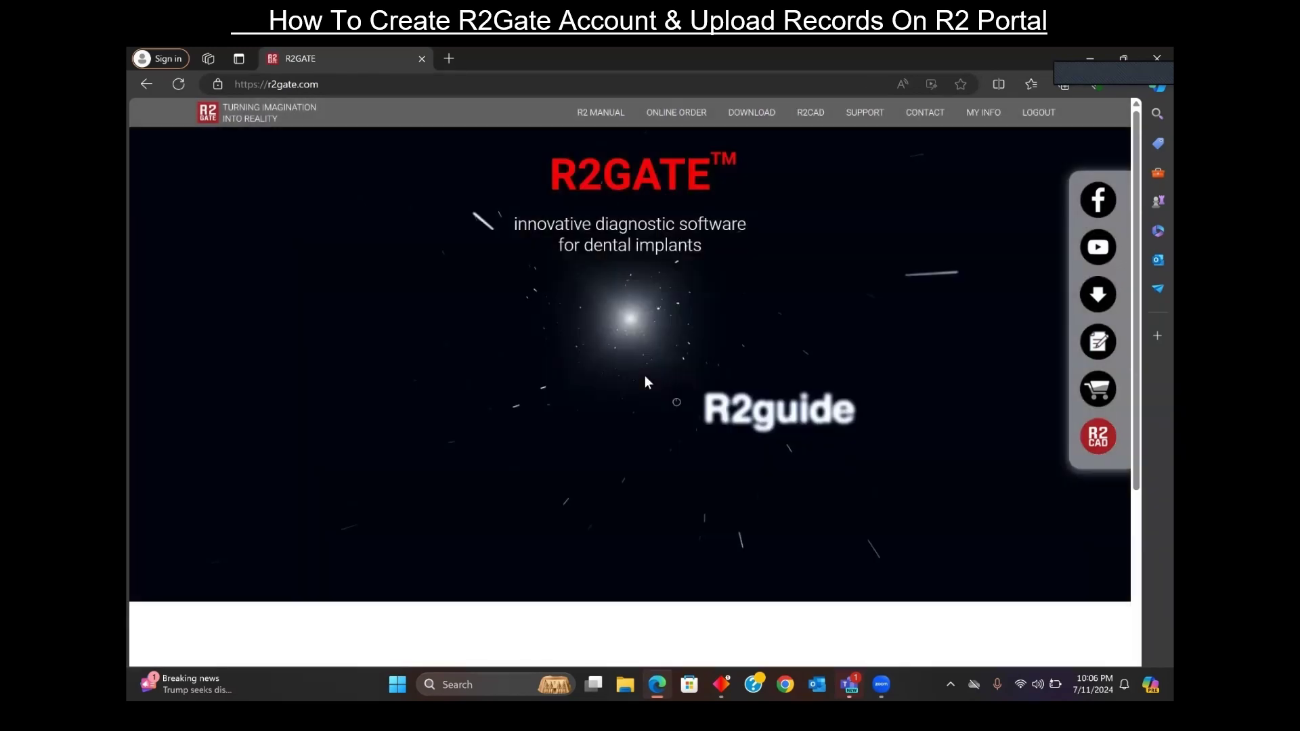
# Dismiss the home pop-up, go to the ONLINE ORDER list, and start a New Order.
pyautogui.click(813, 60)
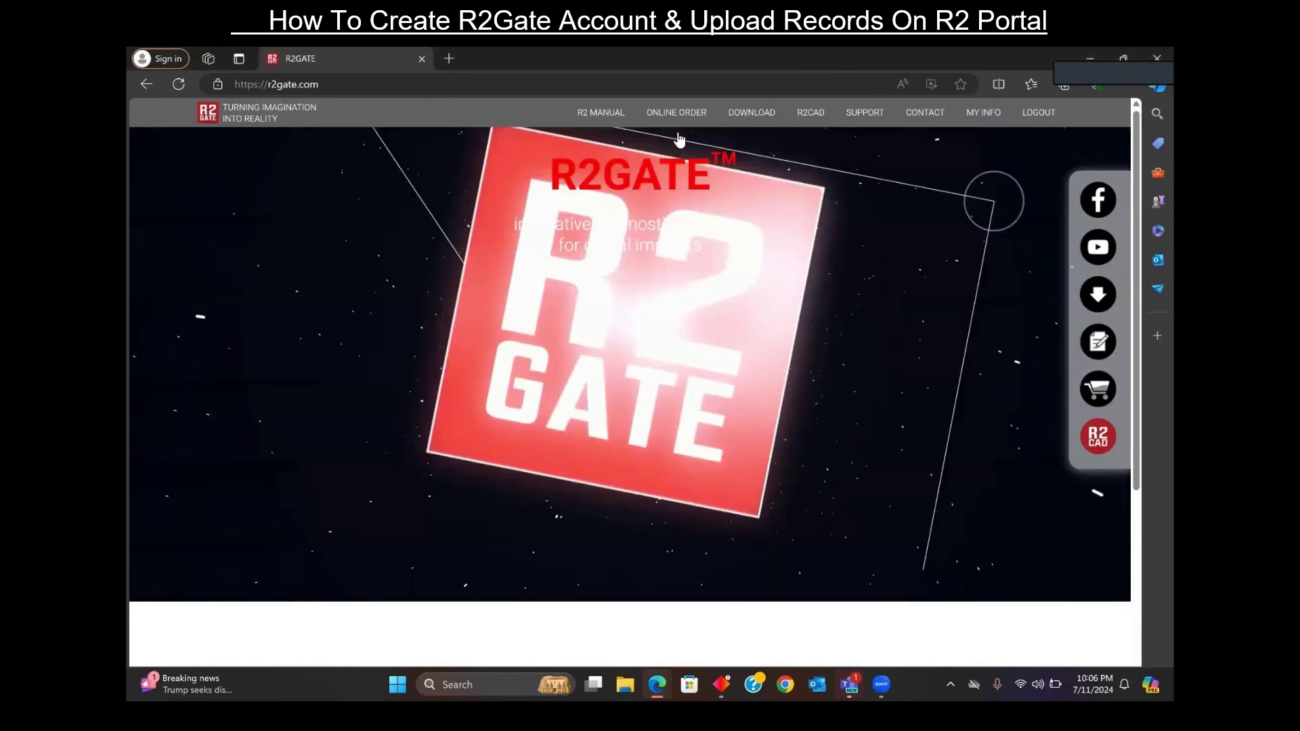
pyautogui.moveTo(675, 136)
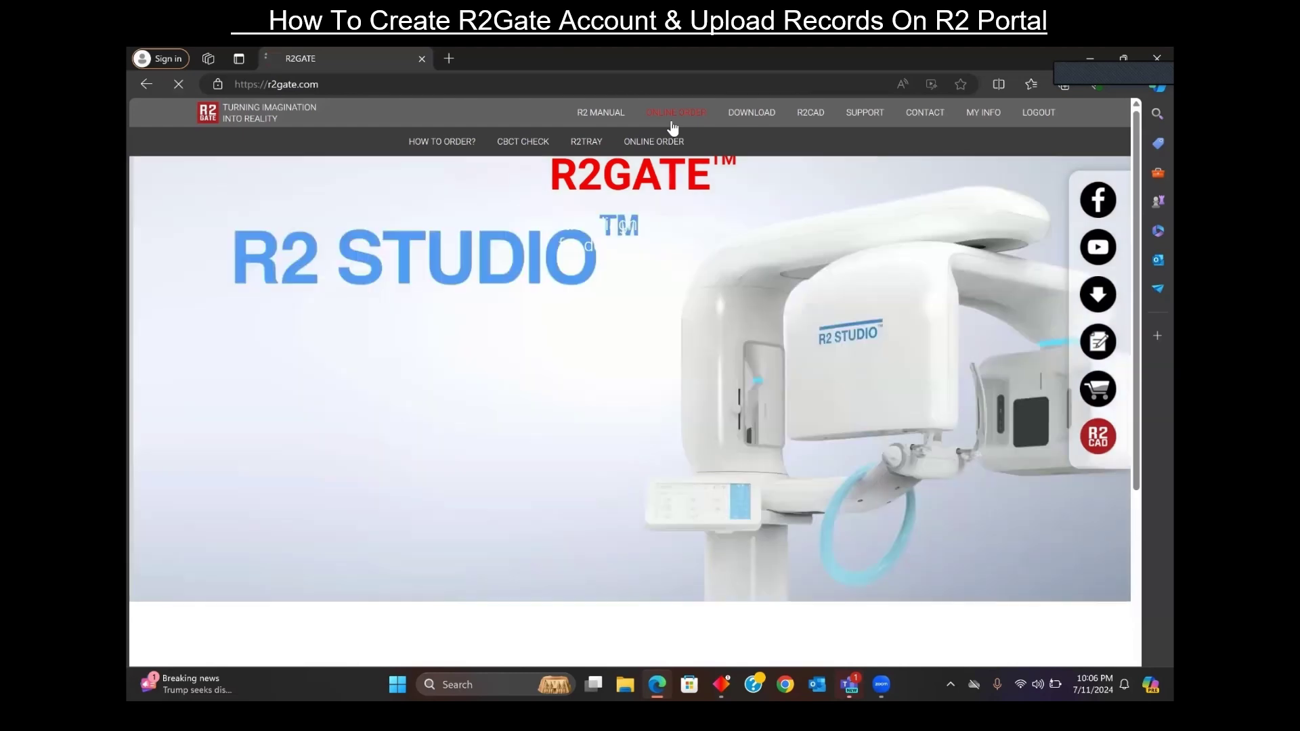
pyautogui.click(671, 120)
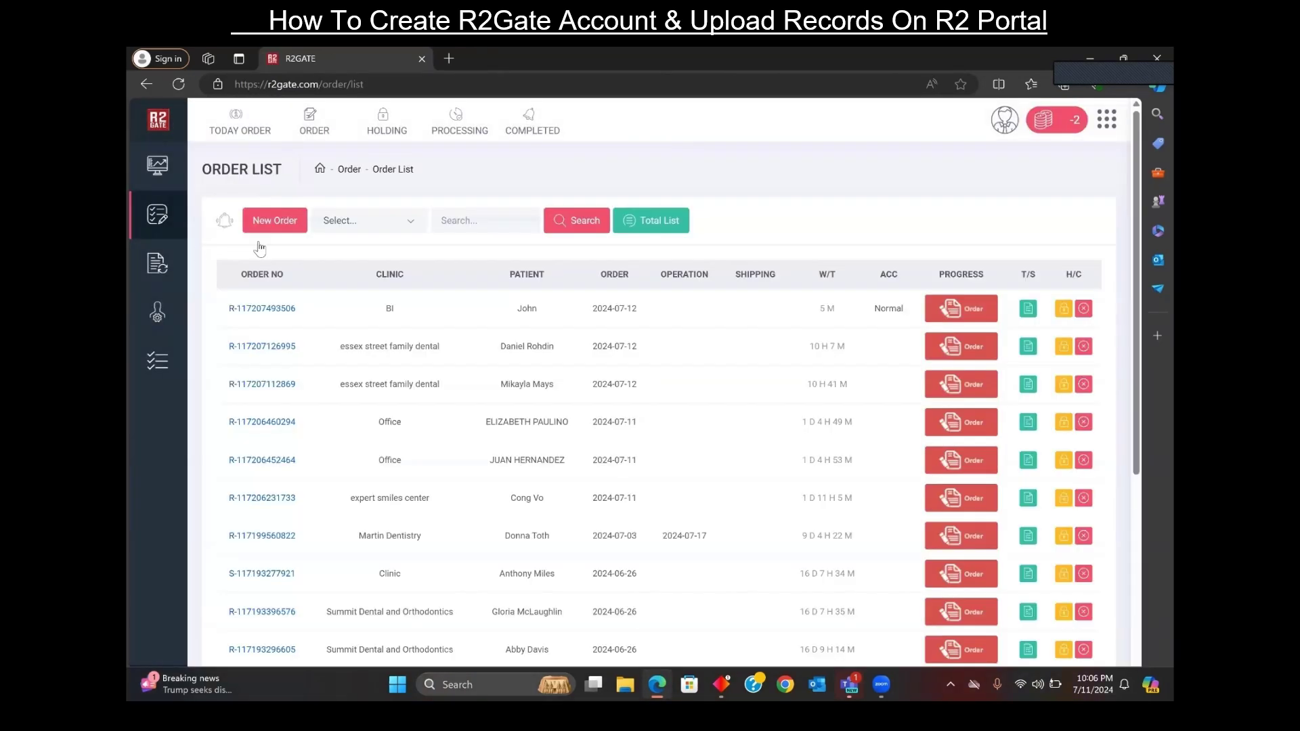
pyautogui.click(283, 229)
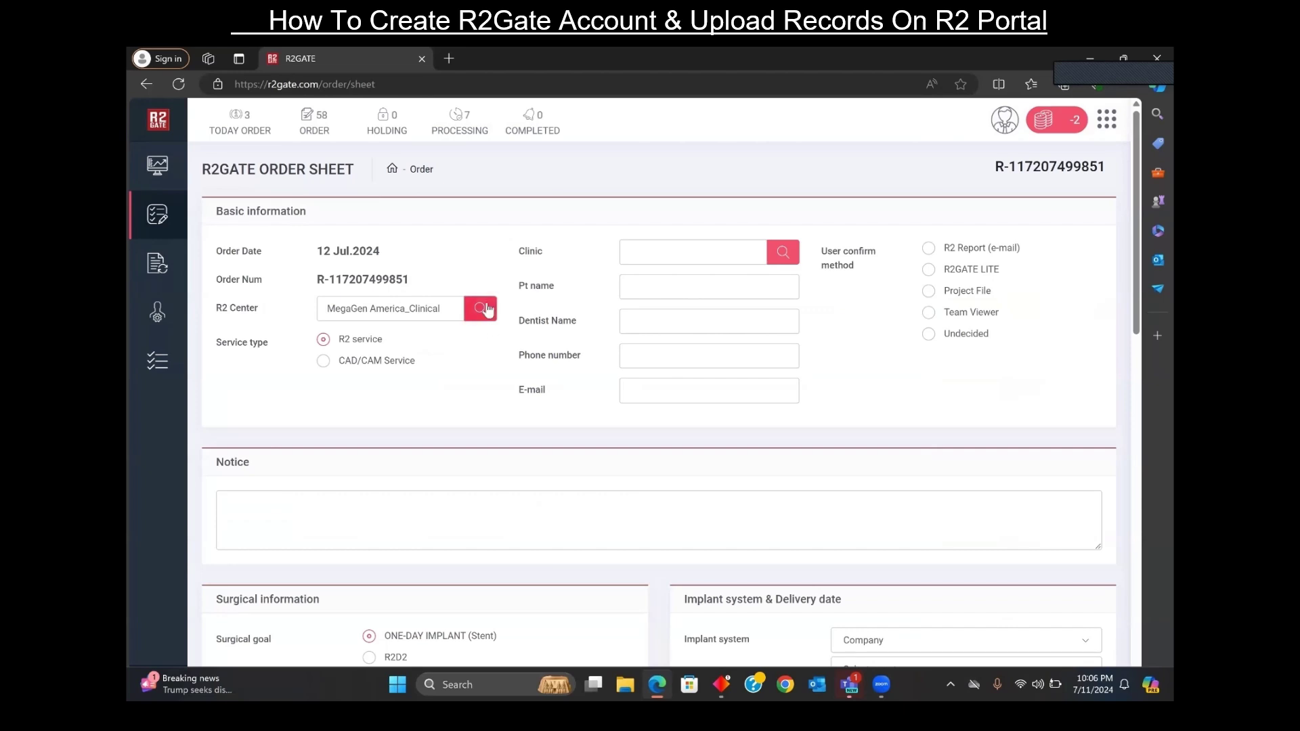
# Search the R2 Center List for 'megagen' and select MegaGen America_Clinical.
pyautogui.click(486, 309)
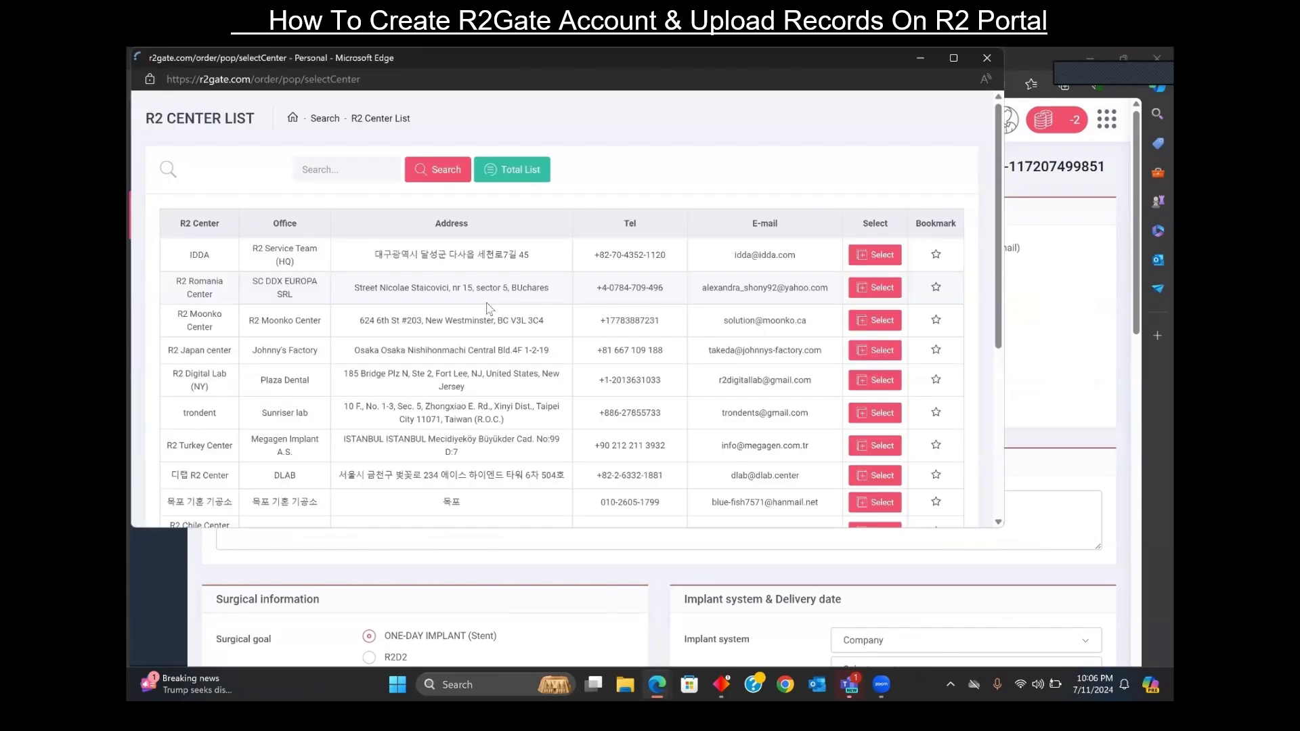
pyautogui.scroll(-5, 415, 391)
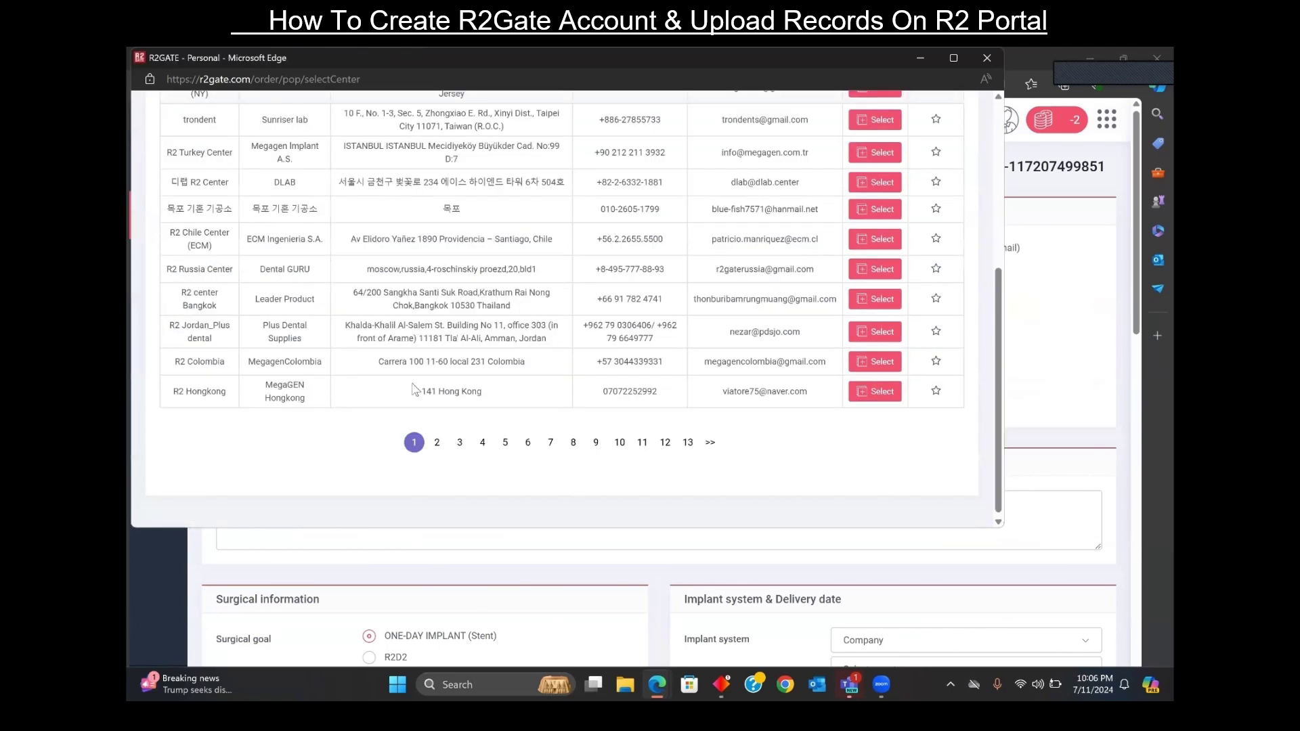
pyautogui.scroll(3, 414, 390)
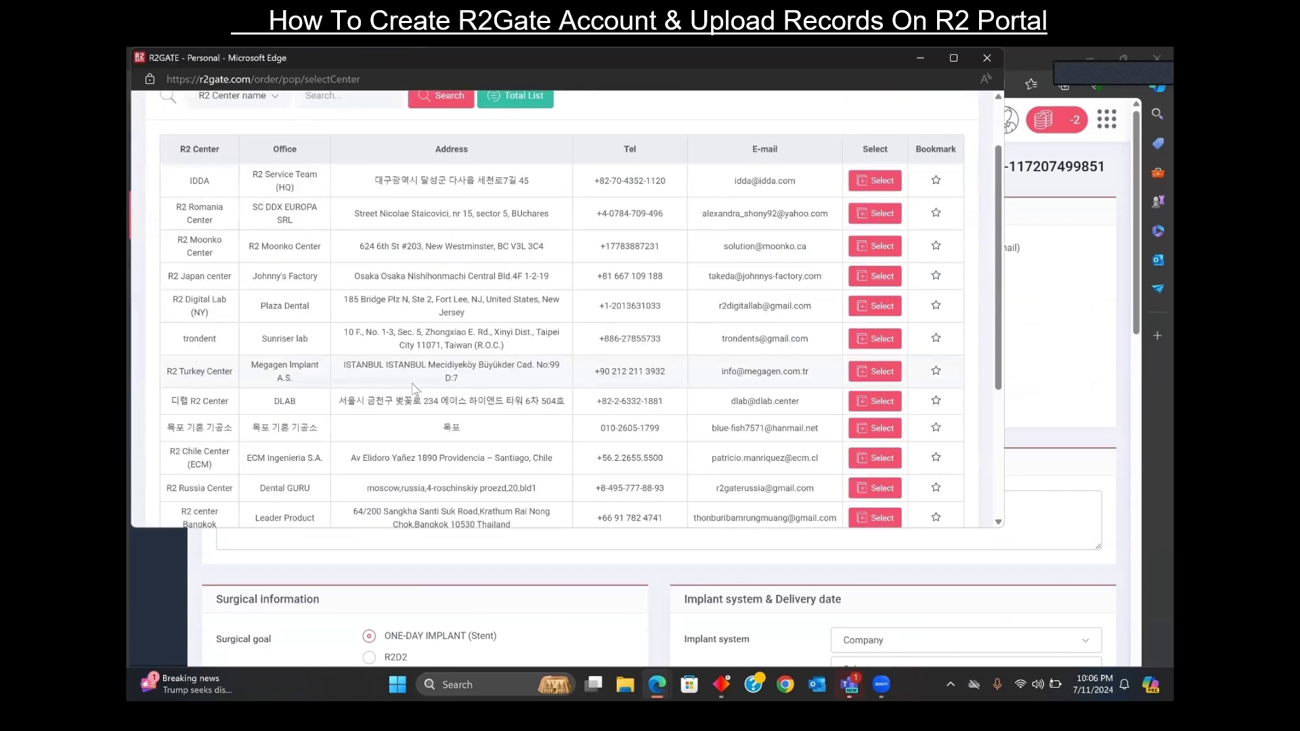
pyautogui.scroll(2, 414, 390)
pyautogui.click(333, 169)
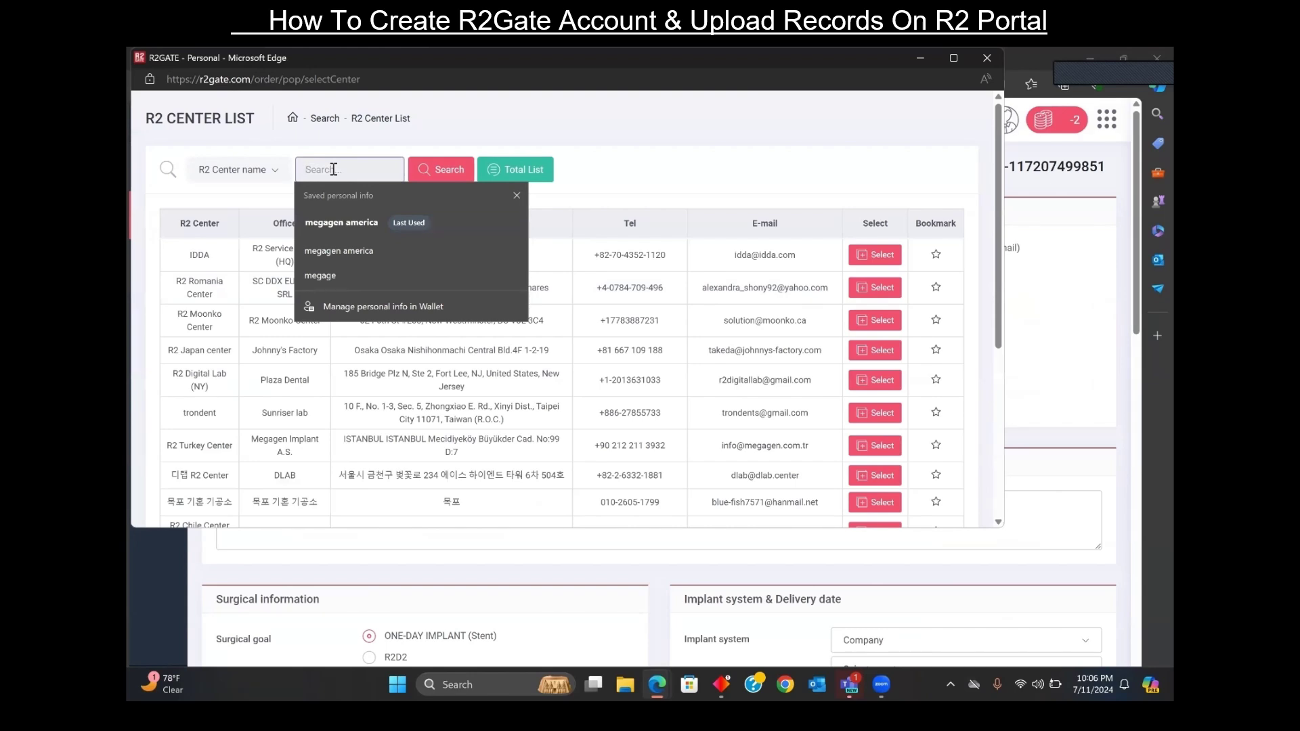
pyautogui.write('megagen')
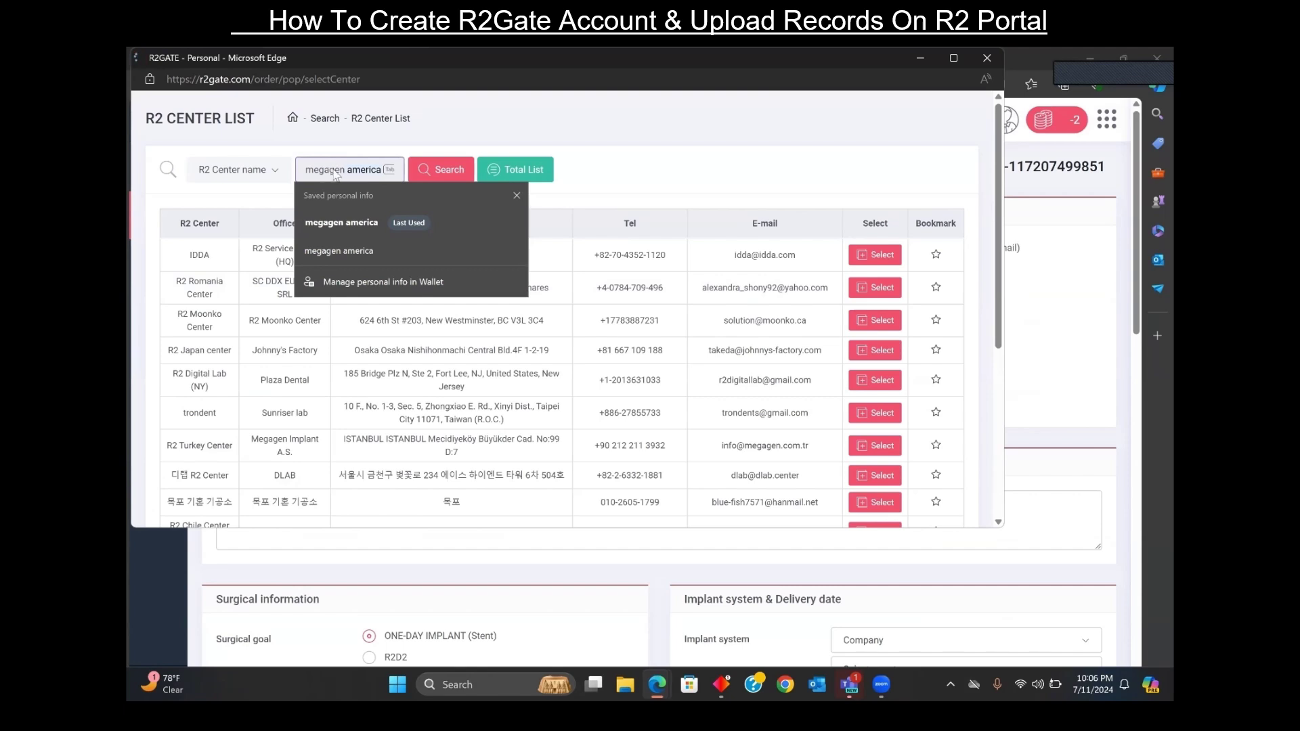
pyautogui.click(439, 173)
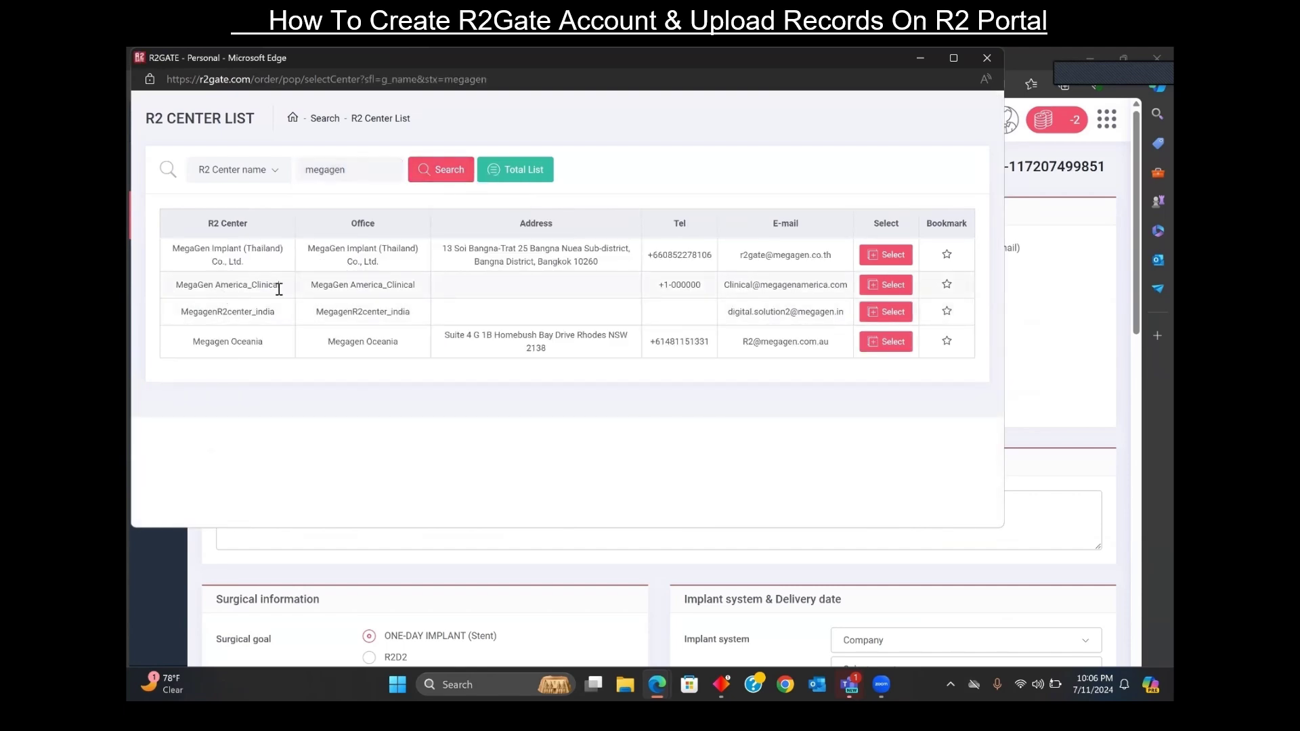
pyautogui.click(883, 285)
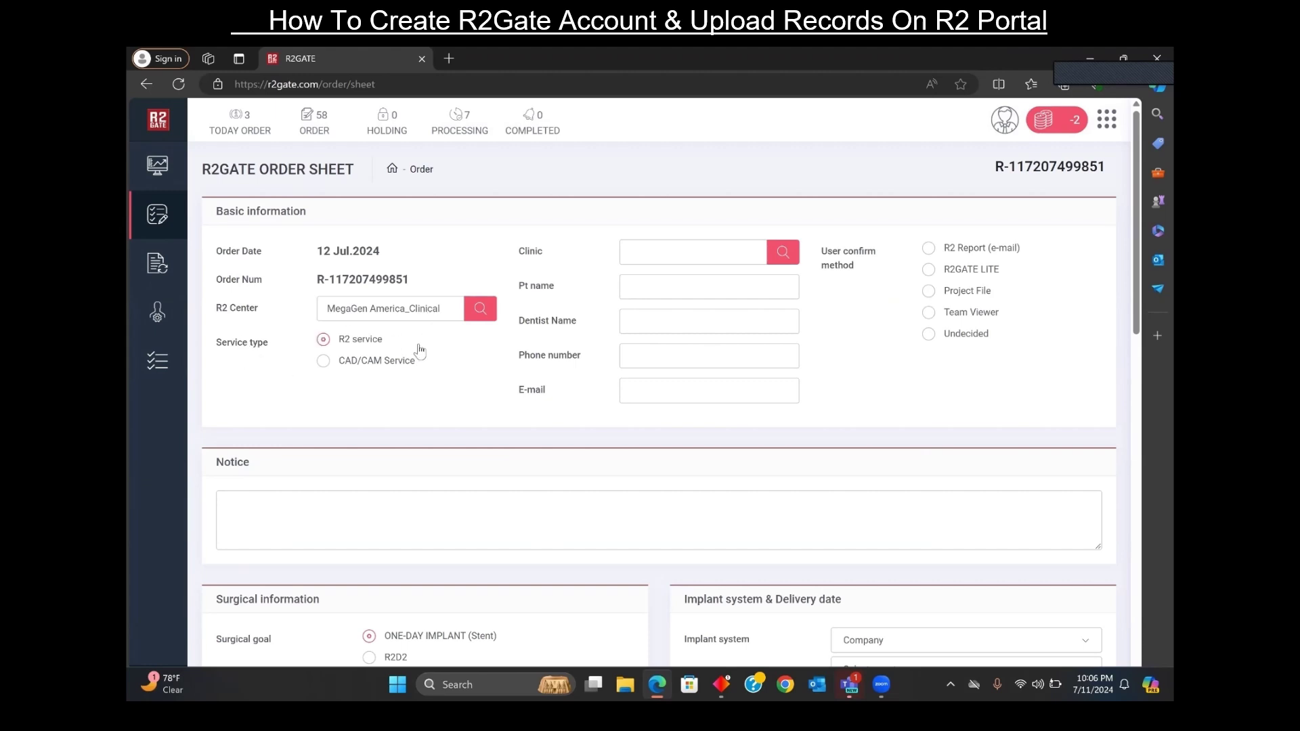
# Fill clinic, patient, dentist, phone and e-mail fields from the saved autofill entry.
pyautogui.click(661, 254)
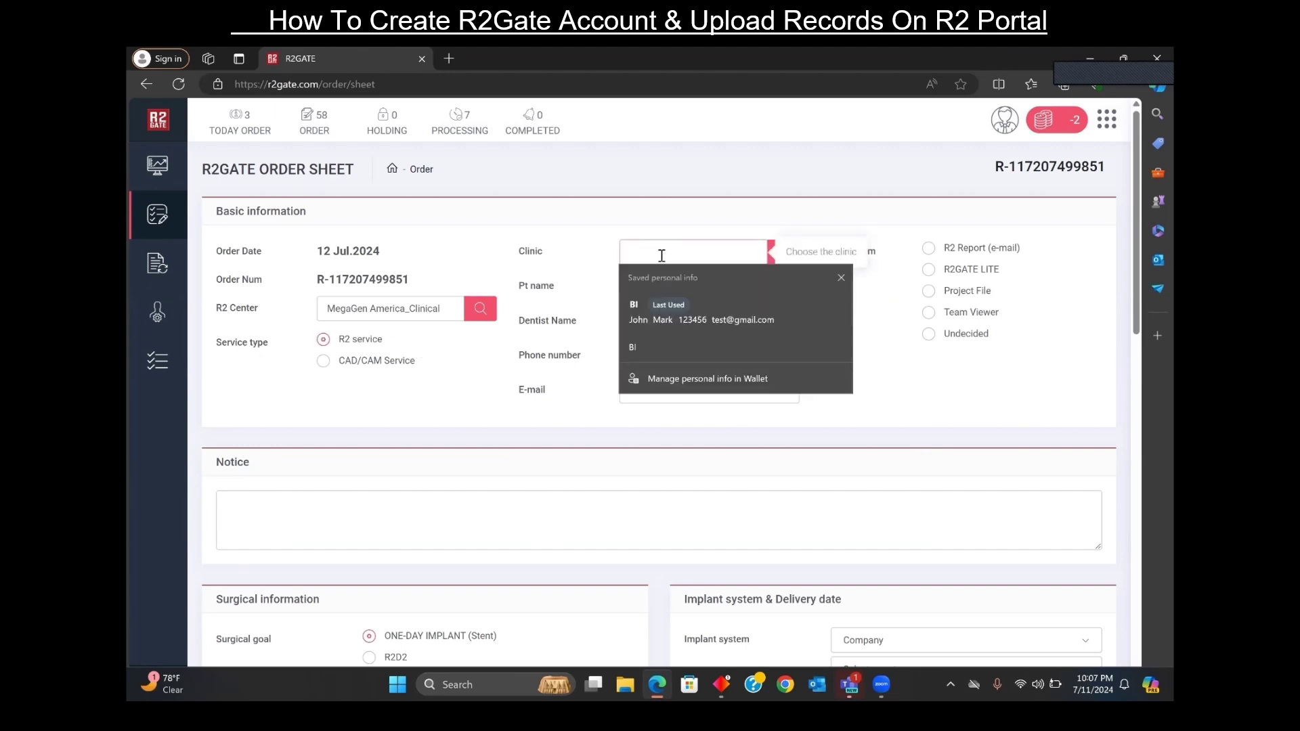
pyautogui.press('Down')
pyautogui.press('Return')
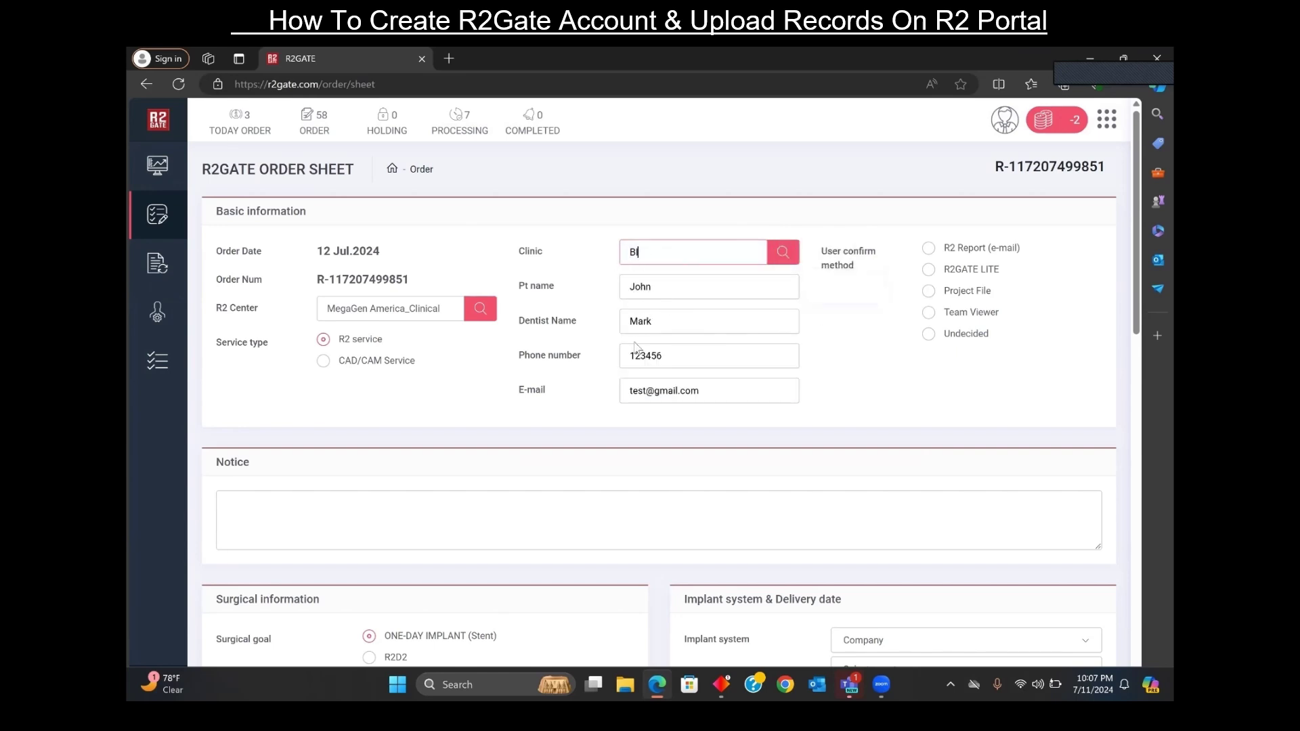
pyautogui.scroll(-1, 612, 392)
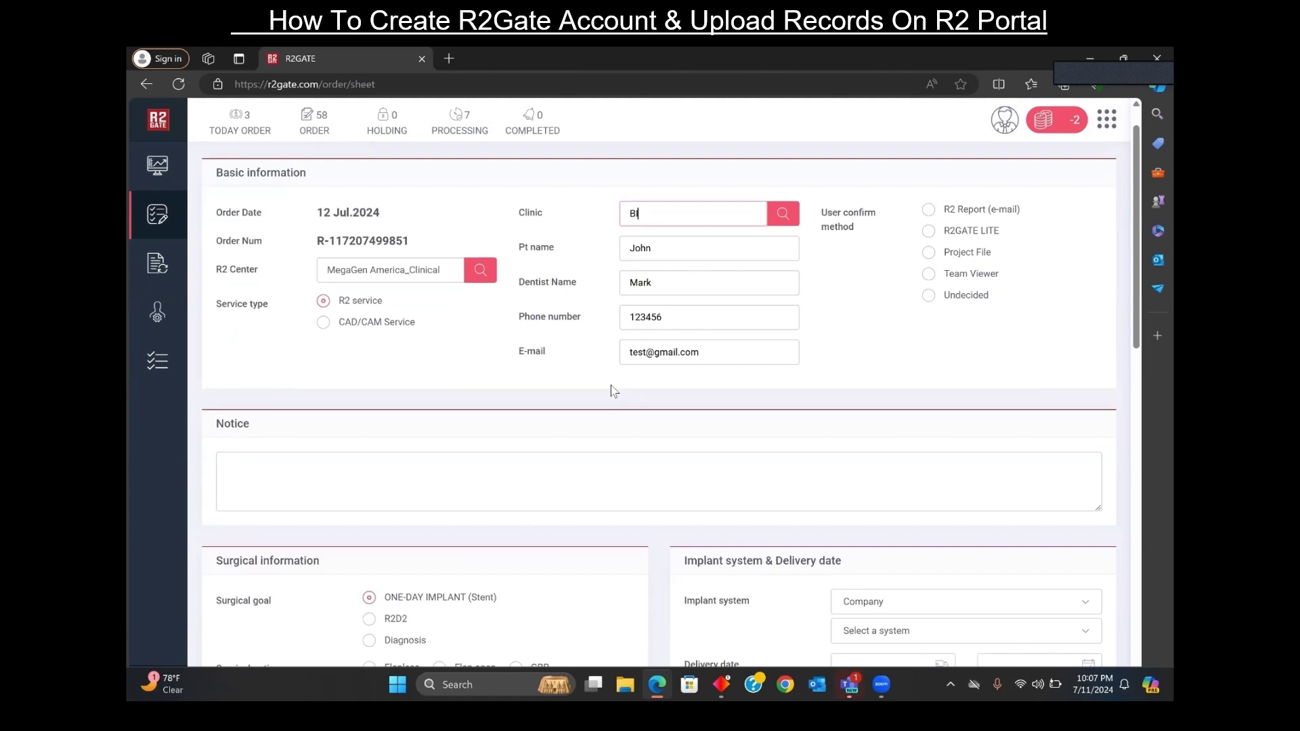
pyautogui.scroll(-1, 612, 392)
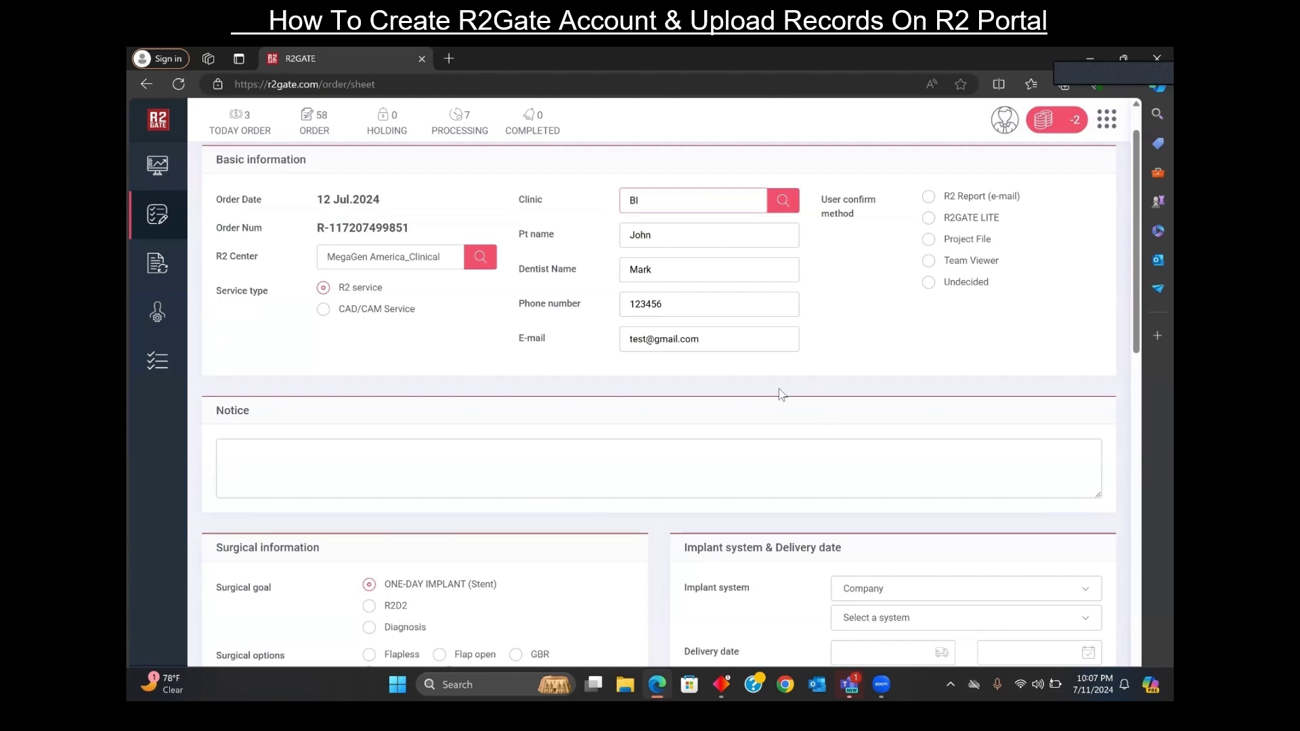
# Select R2GATE LITE under User confirm method and put the cursor in the Notice box.
pyautogui.click(931, 224)
pyautogui.click(381, 464)
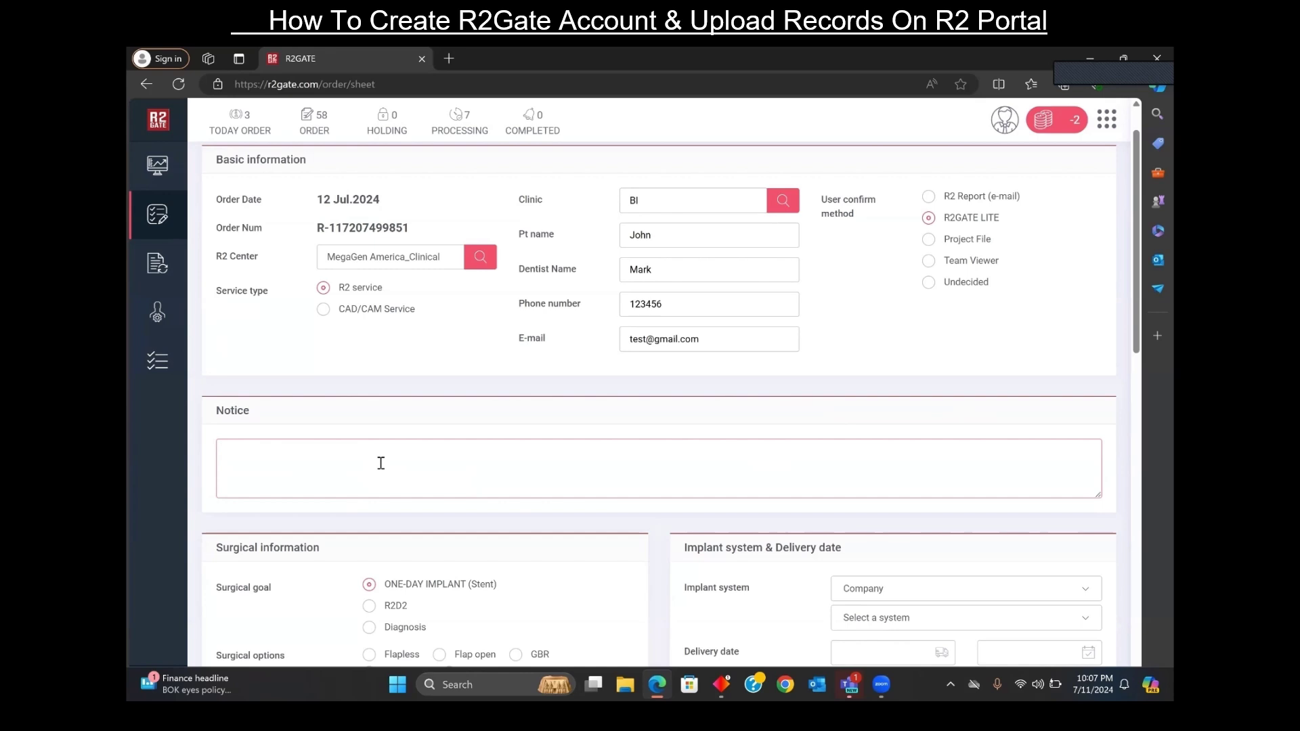
# Scroll past Notice and Surgical information down to the Dental formula (F.D.I system) chart.
pyautogui.click(381, 463)
pyautogui.scroll(-4, 382, 463)
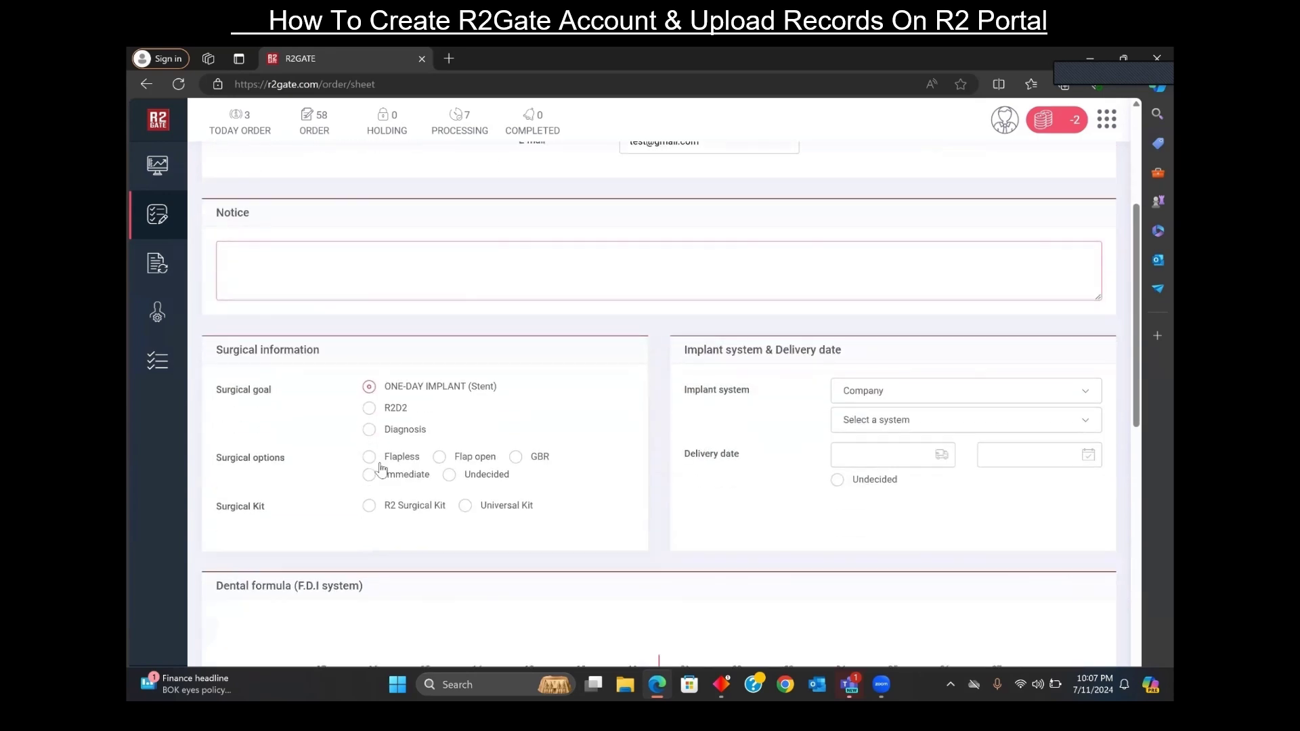
pyautogui.scroll(-1, 382, 468)
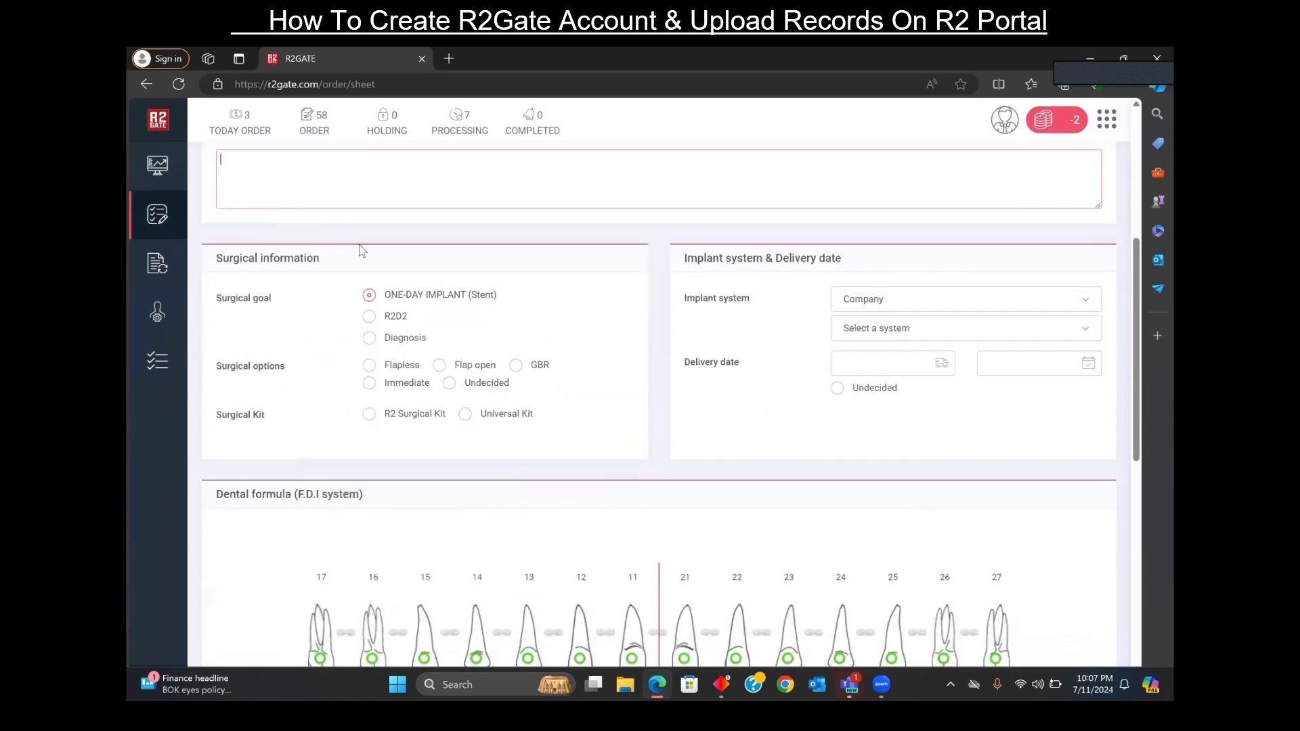
pyautogui.scroll(-1, 362, 444)
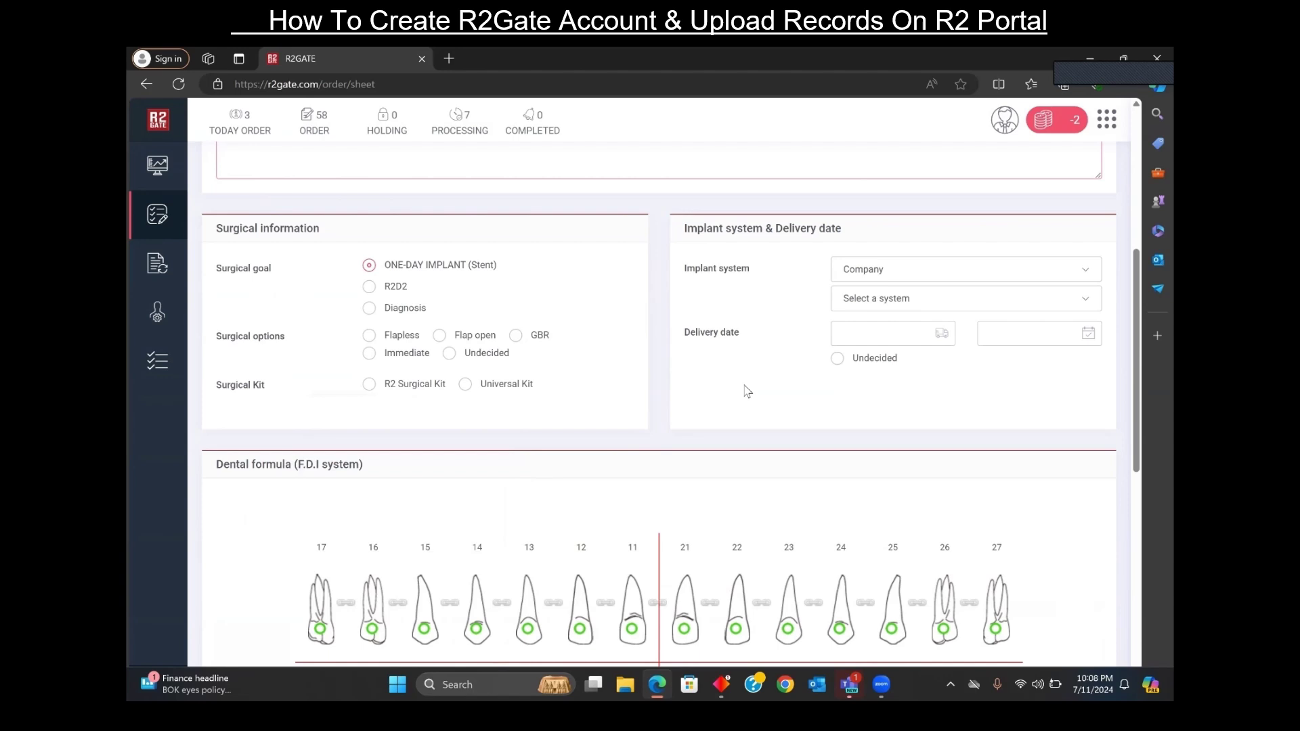
pyautogui.scroll(-1, 748, 391)
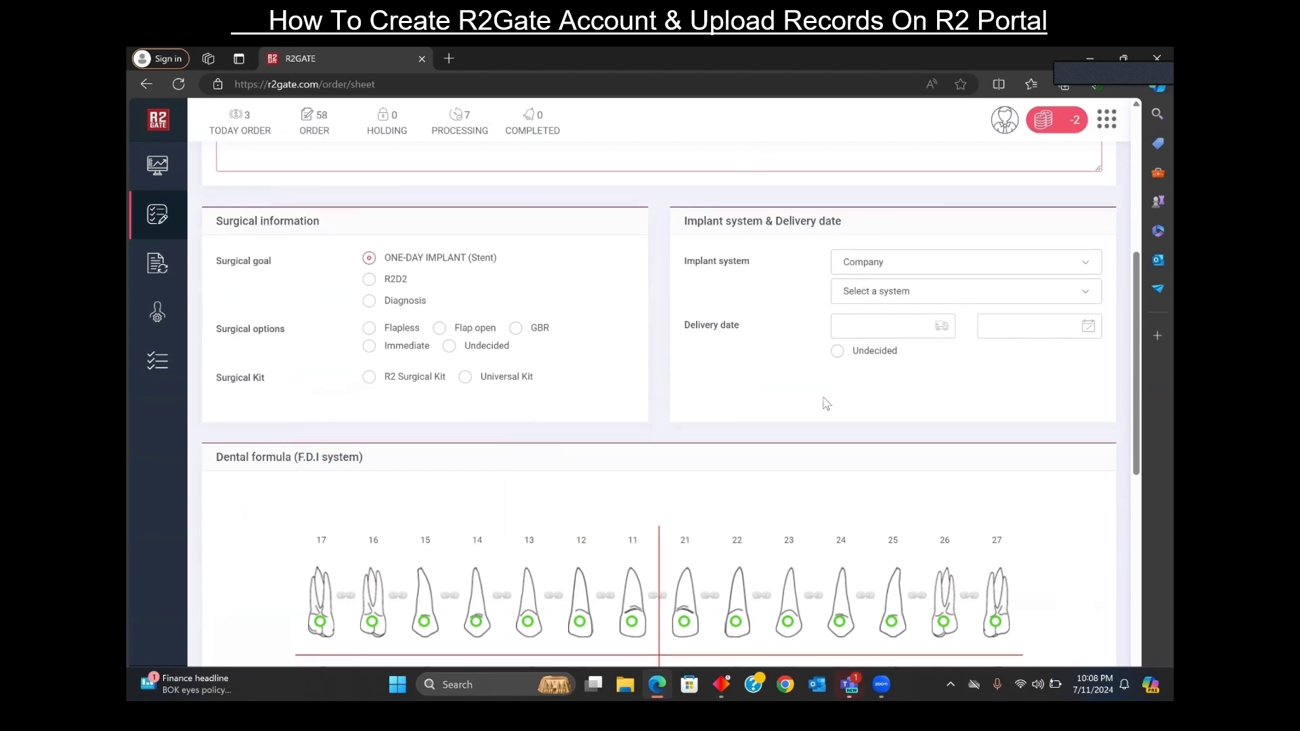
pyautogui.scroll(-1, 827, 404)
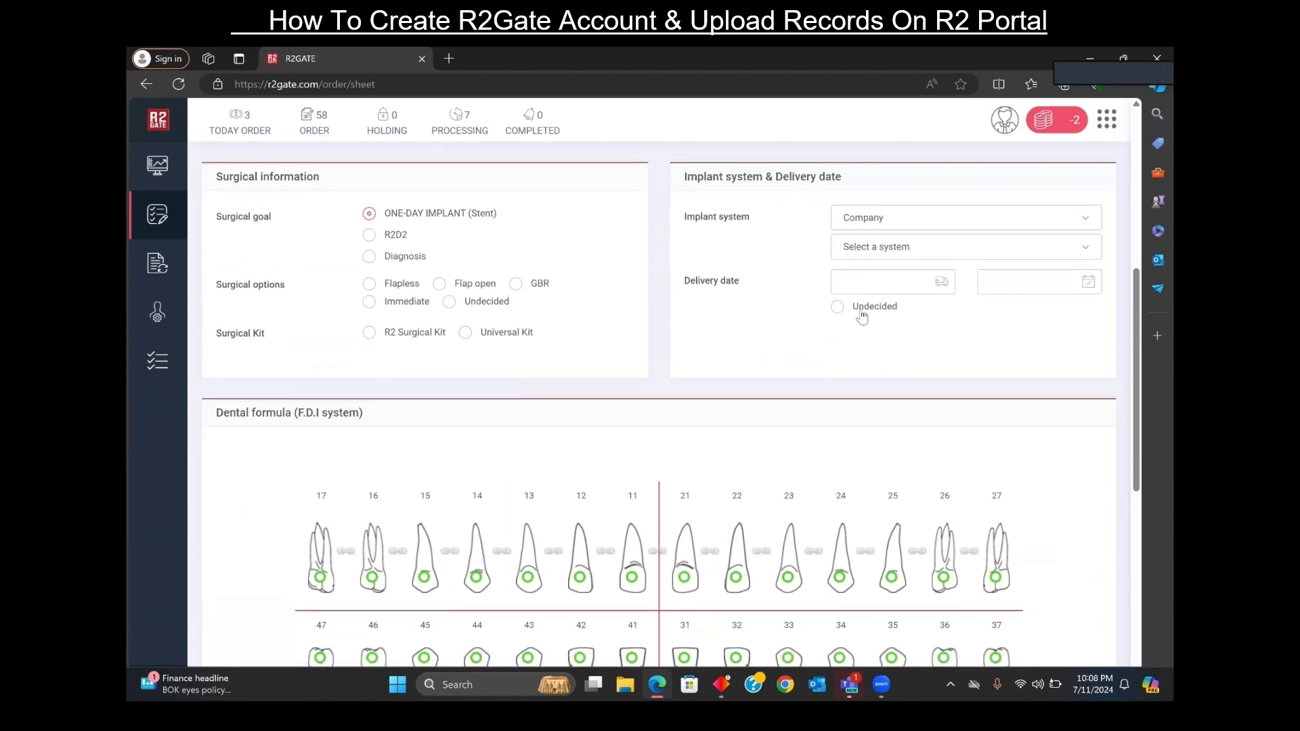
pyautogui.scroll(-1, 862, 316)
pyautogui.scroll(3, 863, 315)
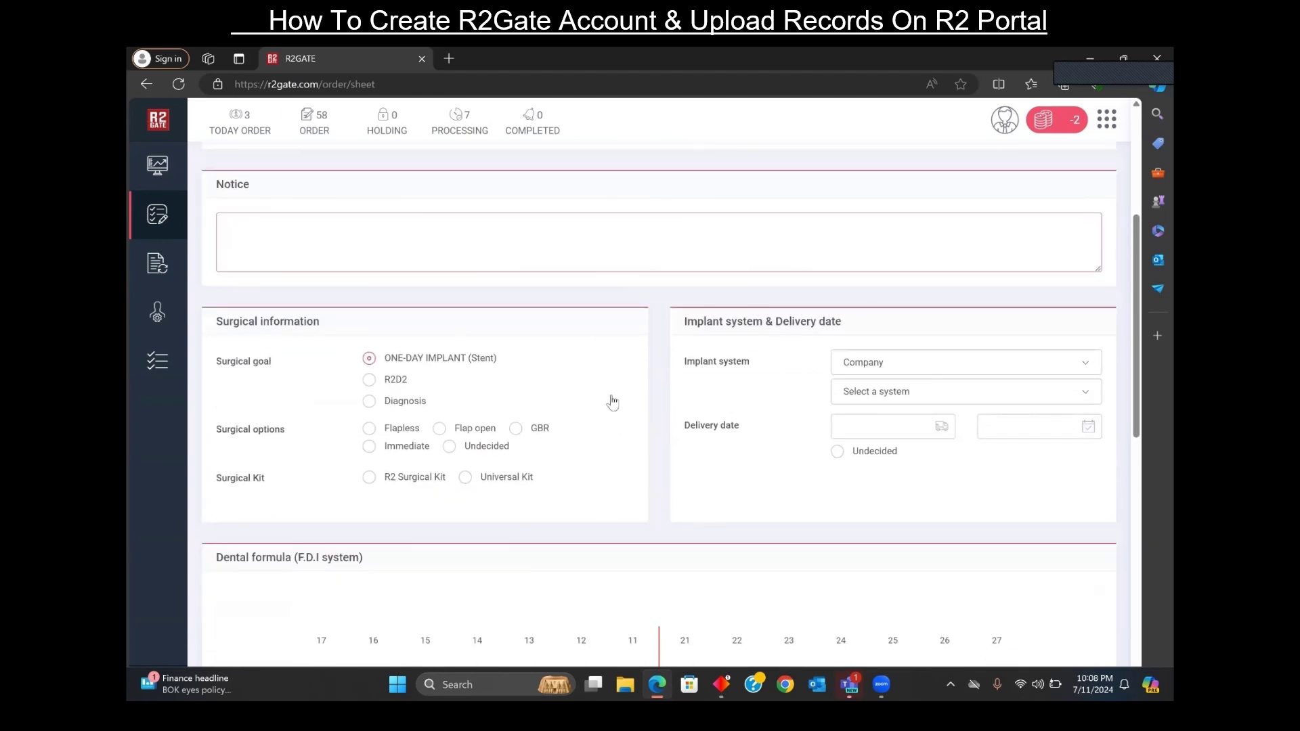
pyautogui.scroll(-2, 613, 403)
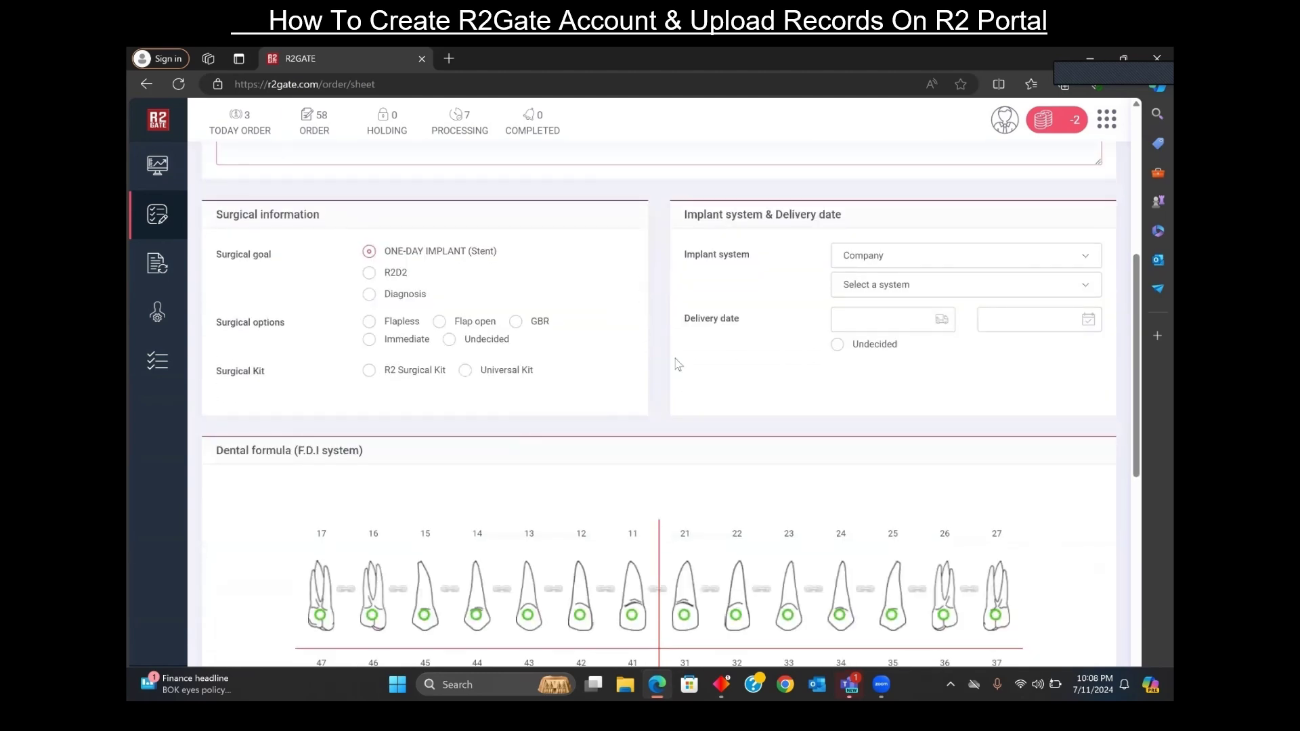
pyautogui.scroll(-4, 678, 365)
pyautogui.scroll(-1, 684, 353)
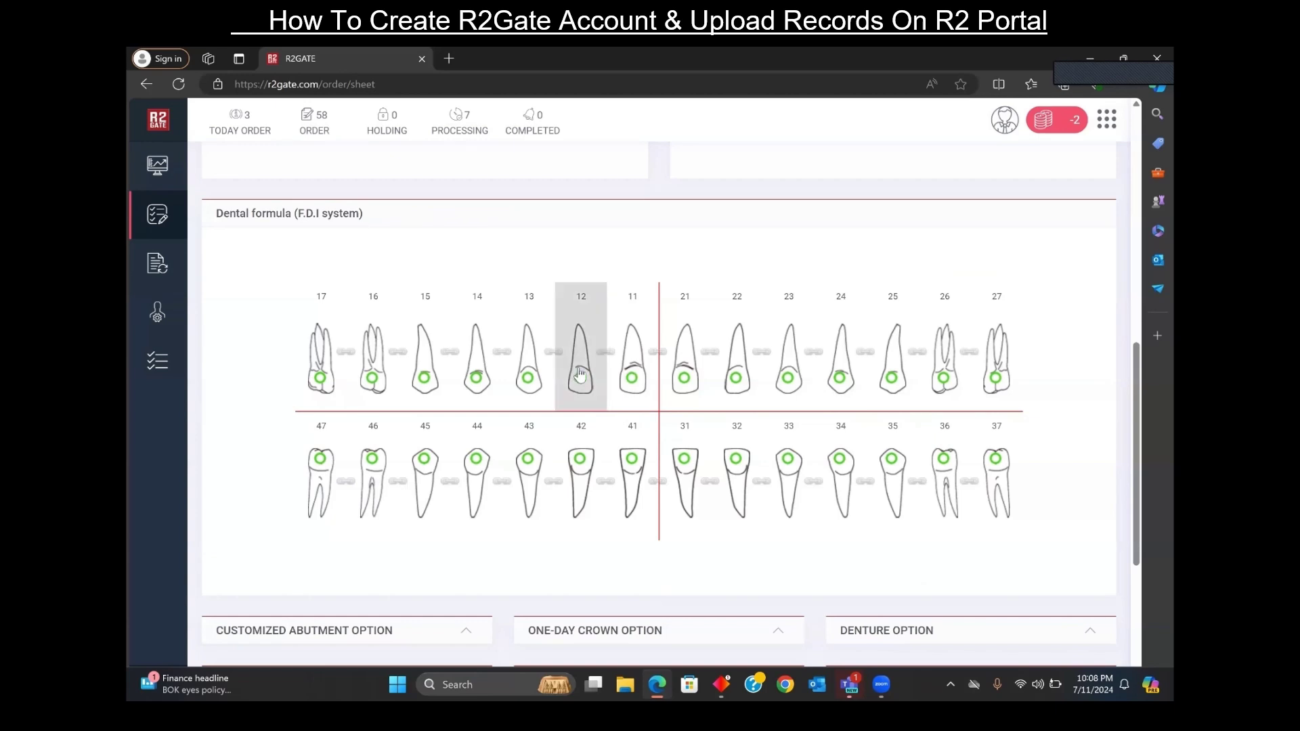
# Give tooth 12 the ONE-DAY STENT option and save it.
pyautogui.click(580, 375)
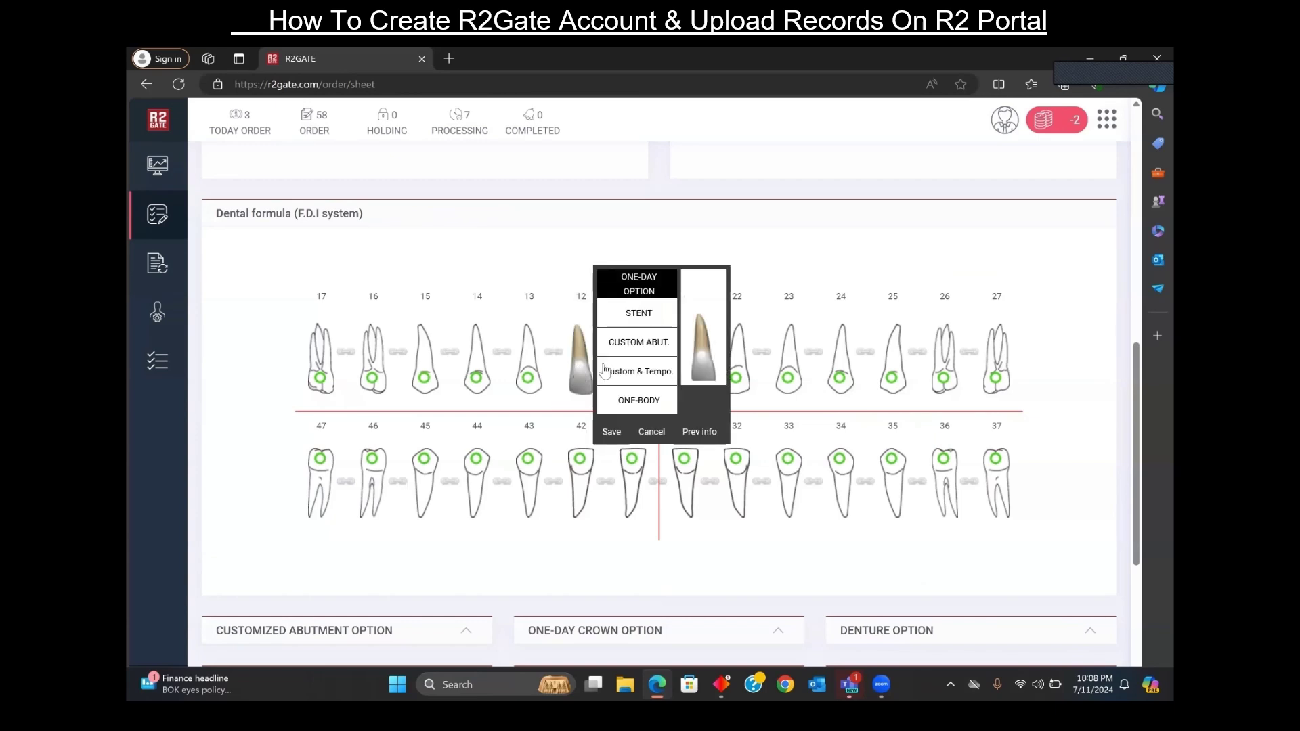
pyautogui.click(652, 326)
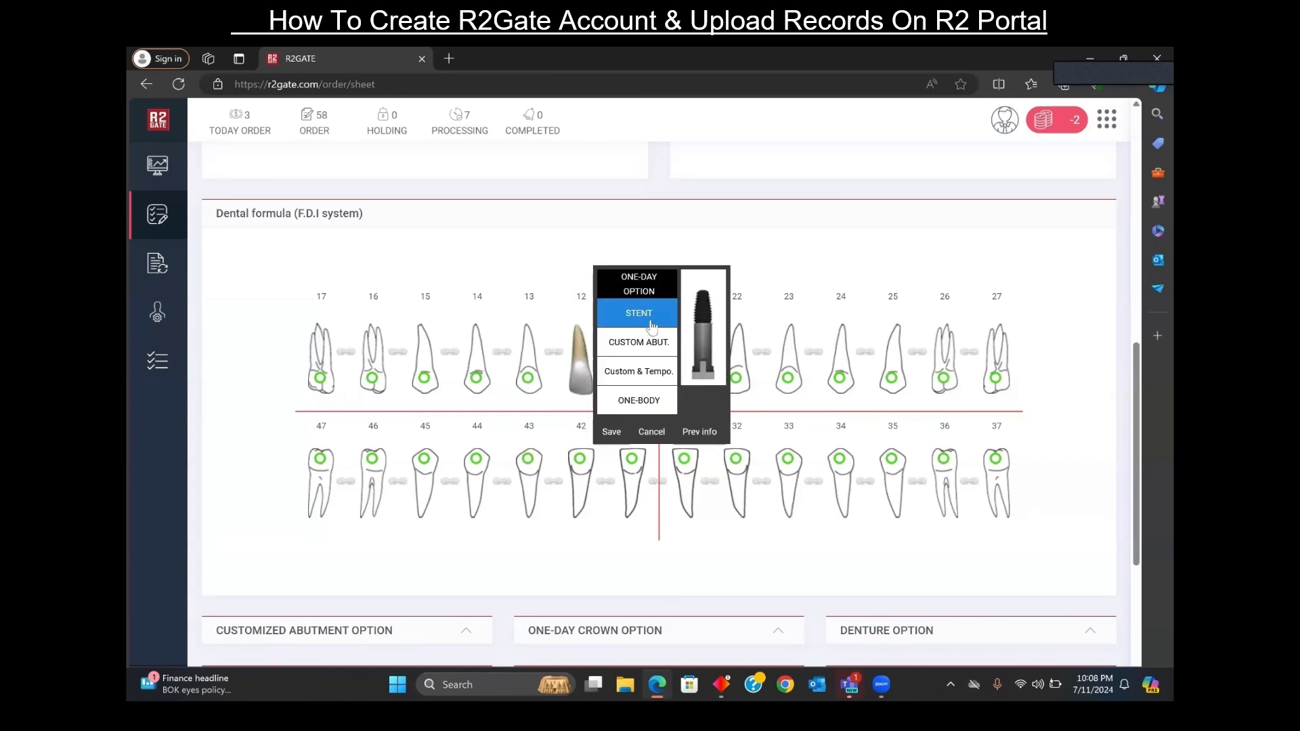
pyautogui.click(607, 433)
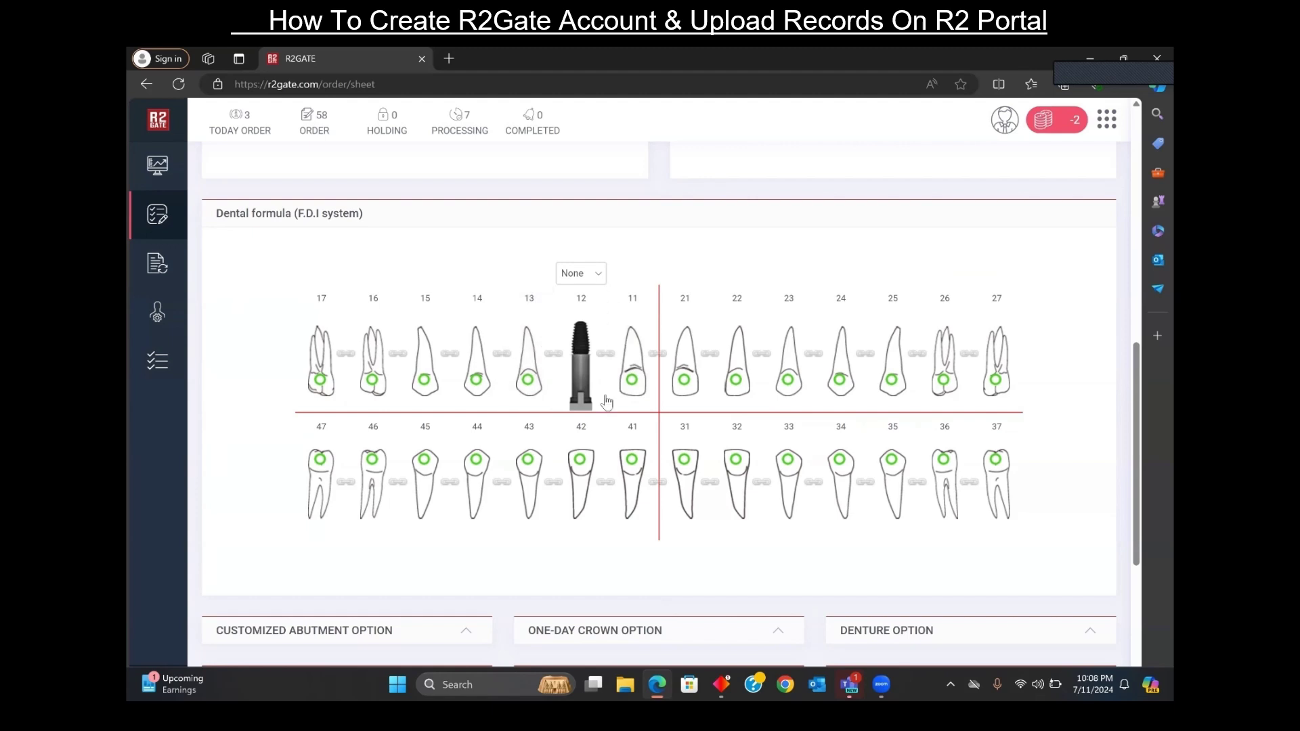
pyautogui.scroll(1, 621, 413)
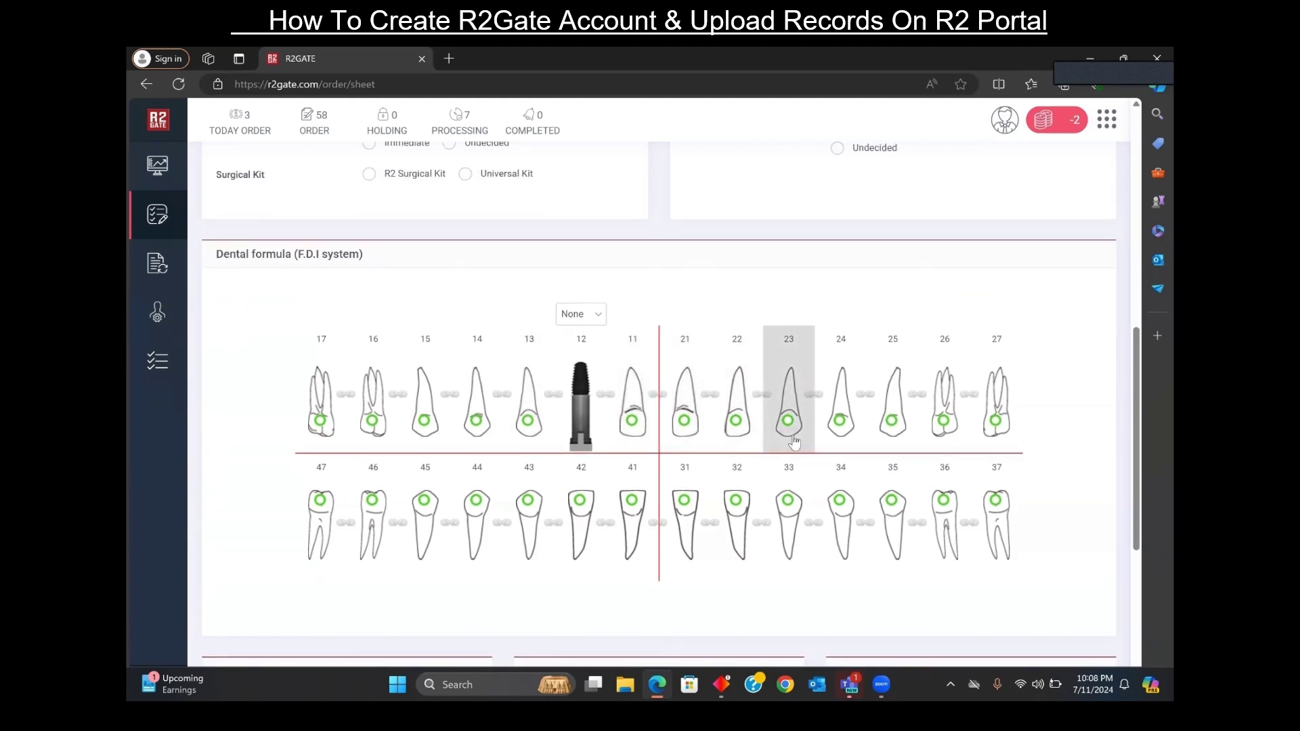
pyautogui.scroll(1, 791, 444)
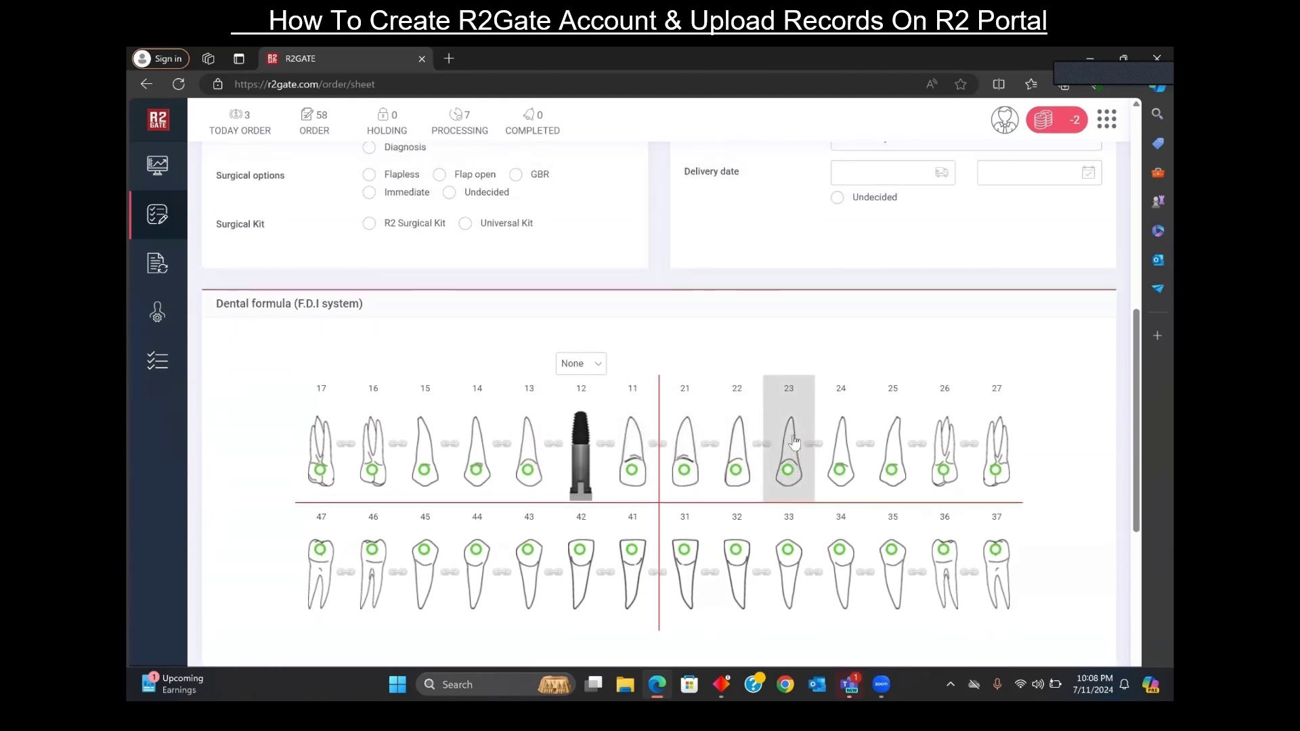
pyautogui.scroll(1, 794, 442)
pyautogui.scroll(3, 794, 443)
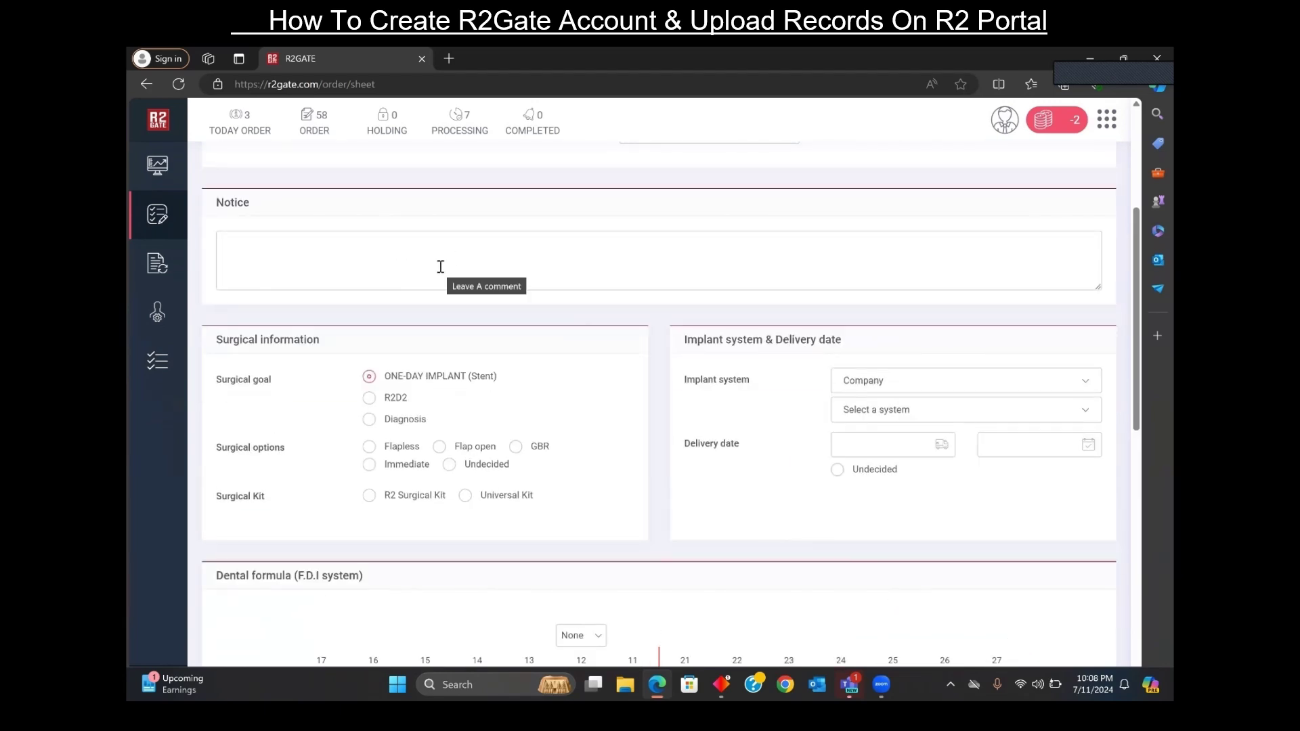
pyautogui.scroll(-9, 440, 268)
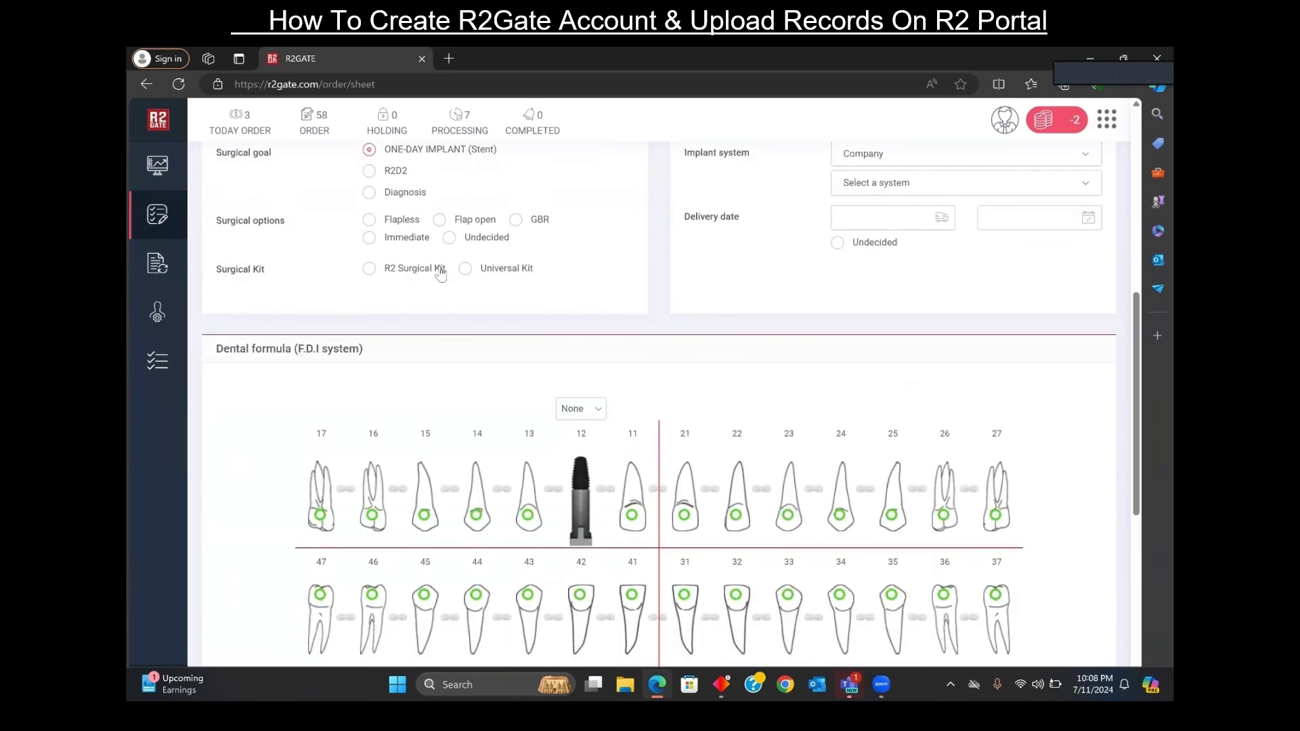
# Expand the C.B.C.T panel and attach Test CT.zip from the Desktop.
pyautogui.scroll(-1, 440, 273)
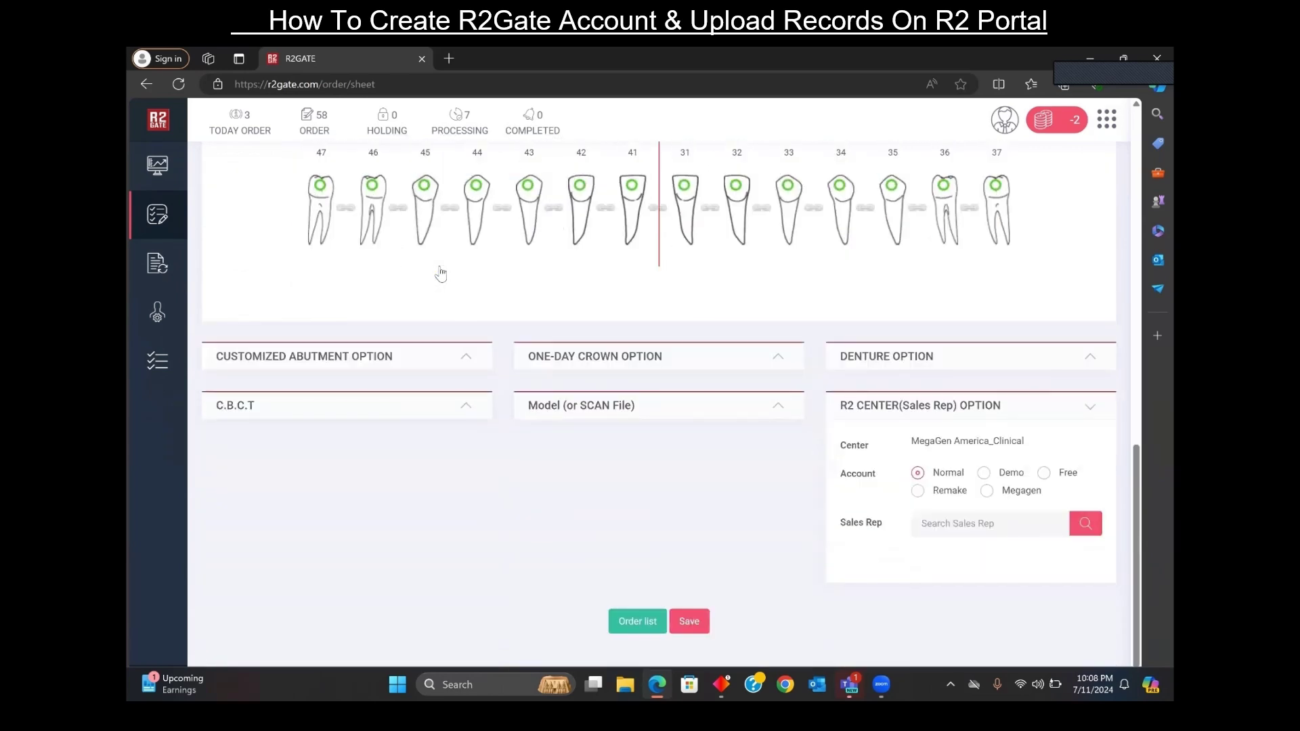
pyautogui.scroll(-1, 447, 496)
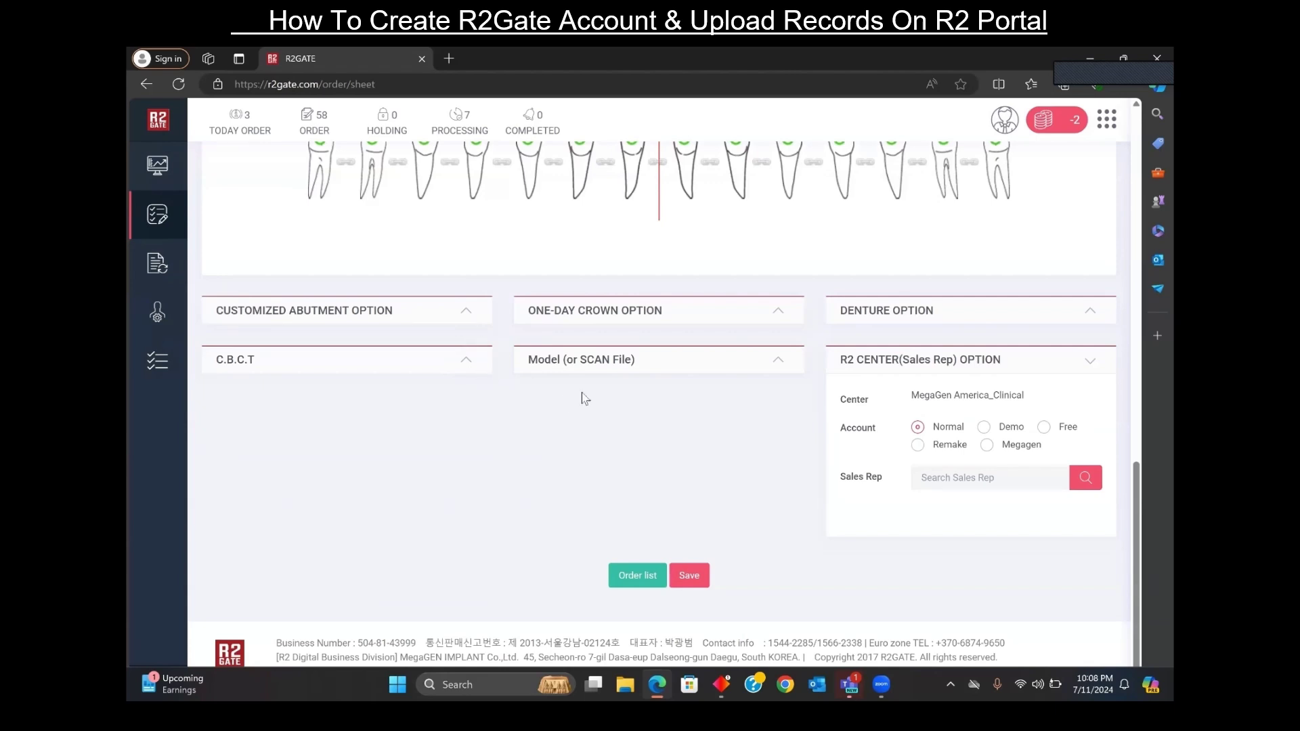
pyautogui.click(463, 364)
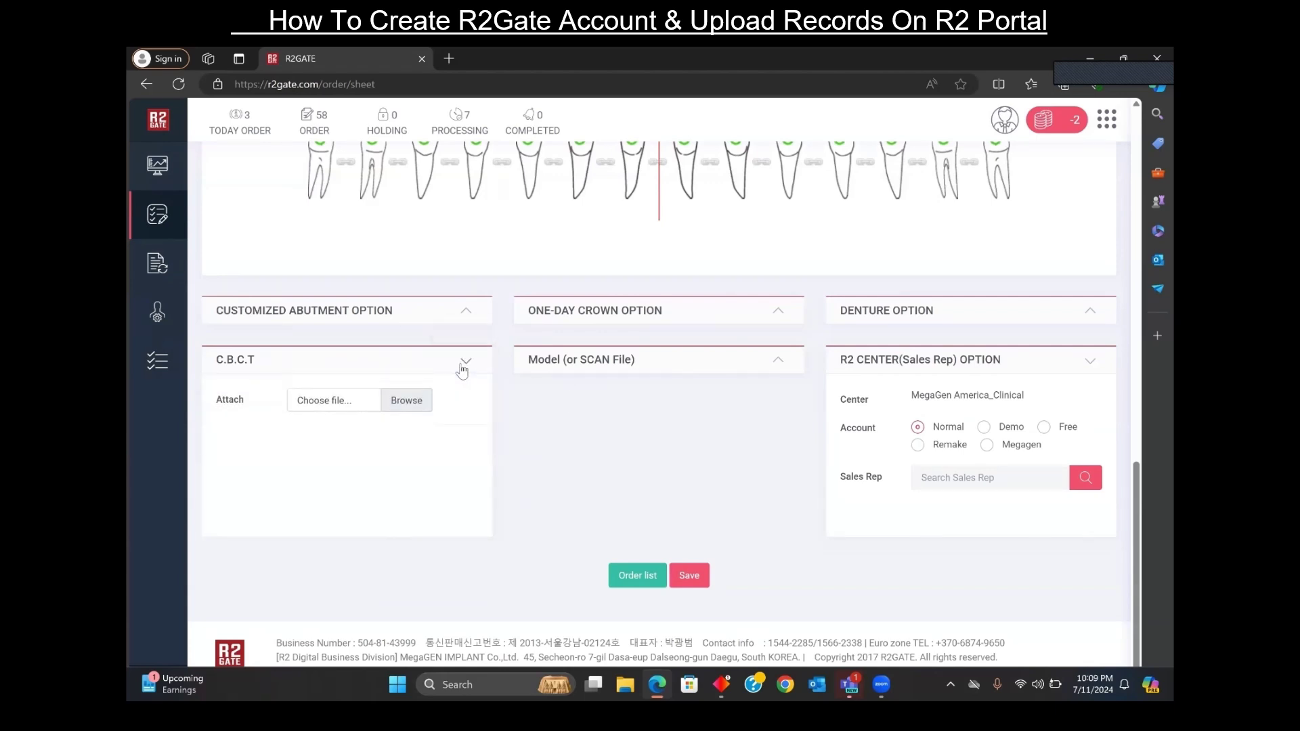
pyautogui.click(399, 401)
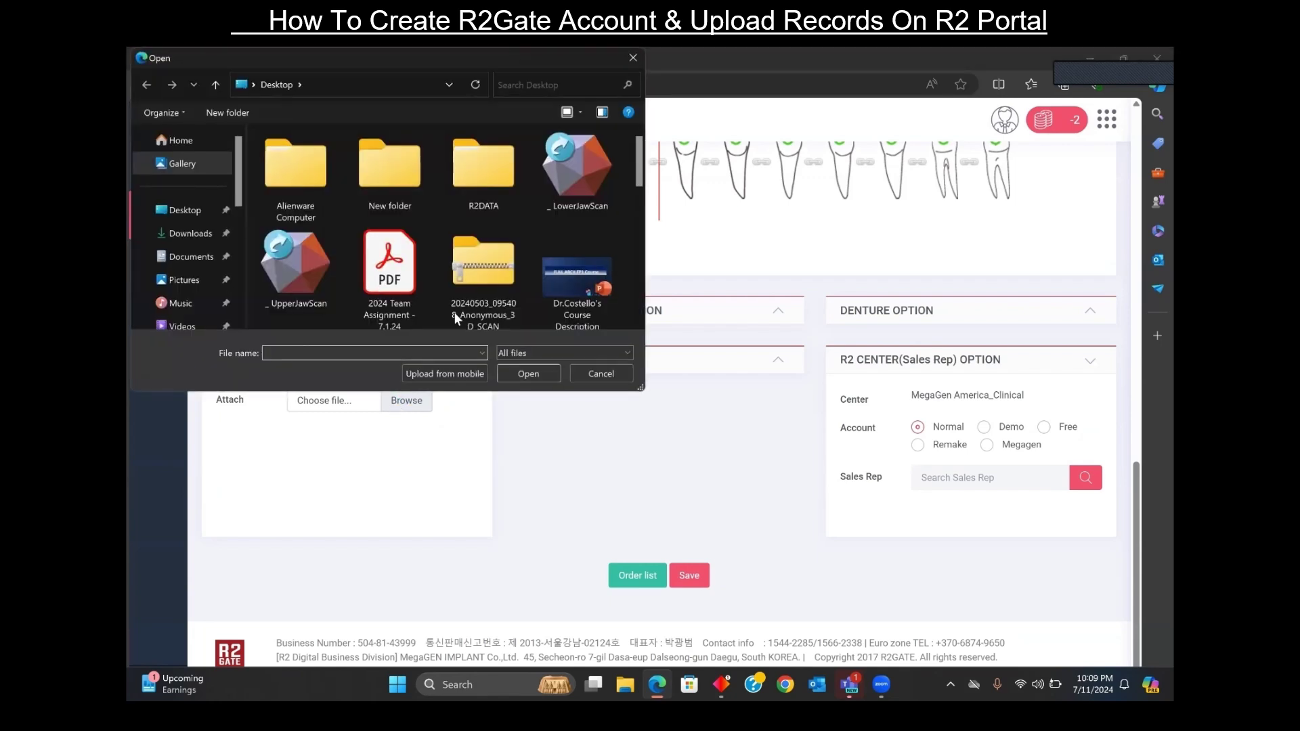
pyautogui.scroll(-5, 455, 314)
pyautogui.click(581, 202)
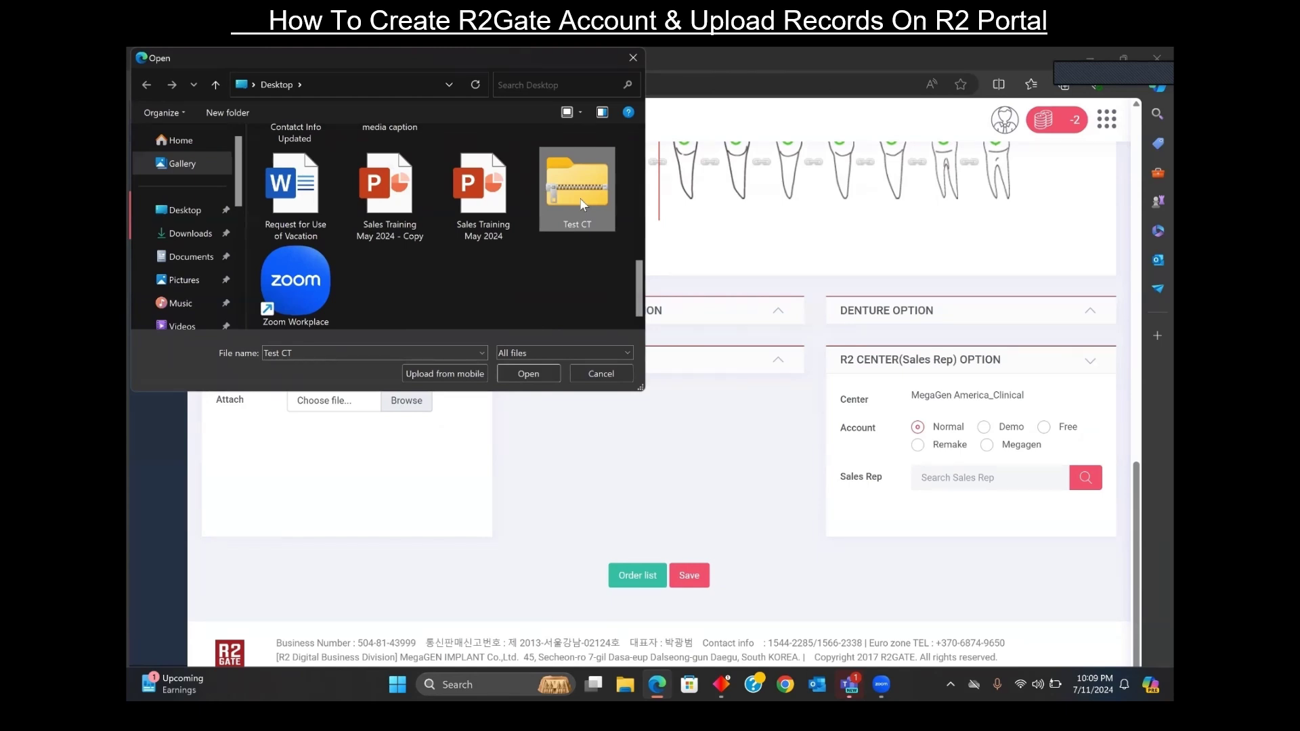
pyautogui.click(521, 375)
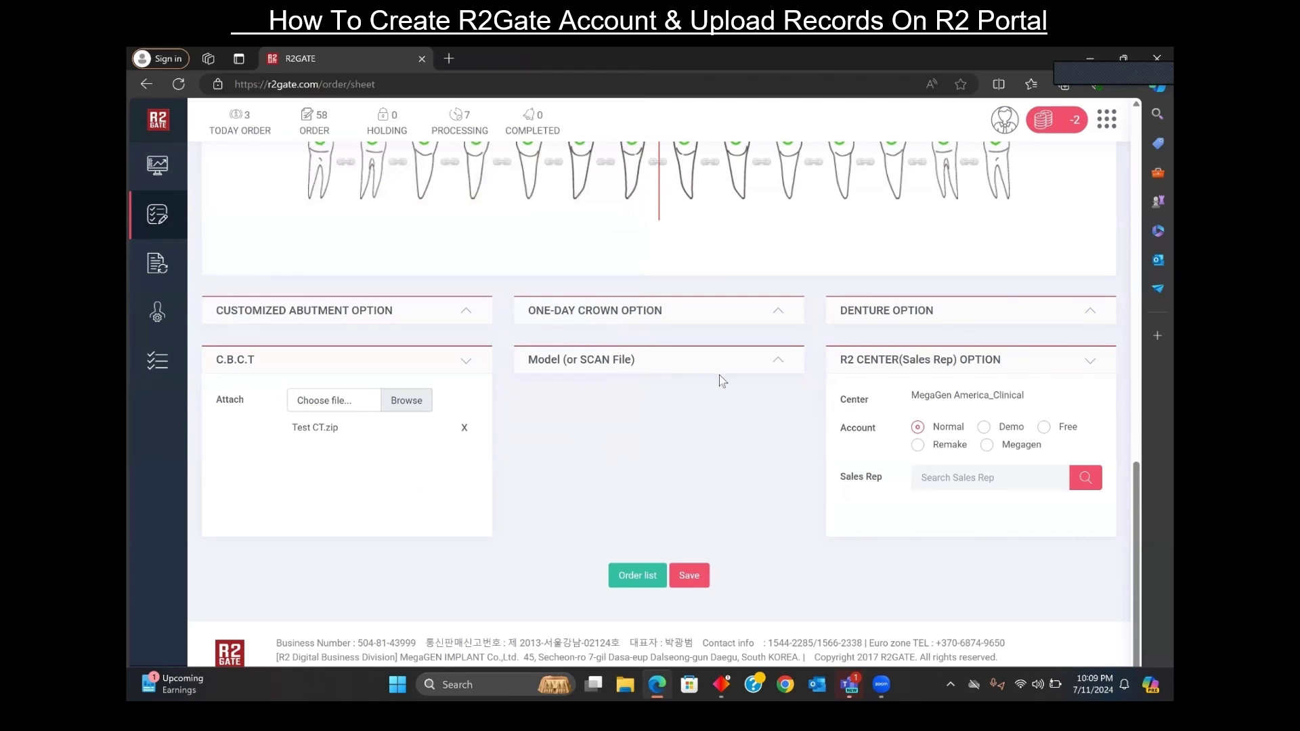
# Expand Model (or SCAN File) and attach _UpperJawScan.stl and _LowerJawScan.stl together.
pyautogui.click(778, 364)
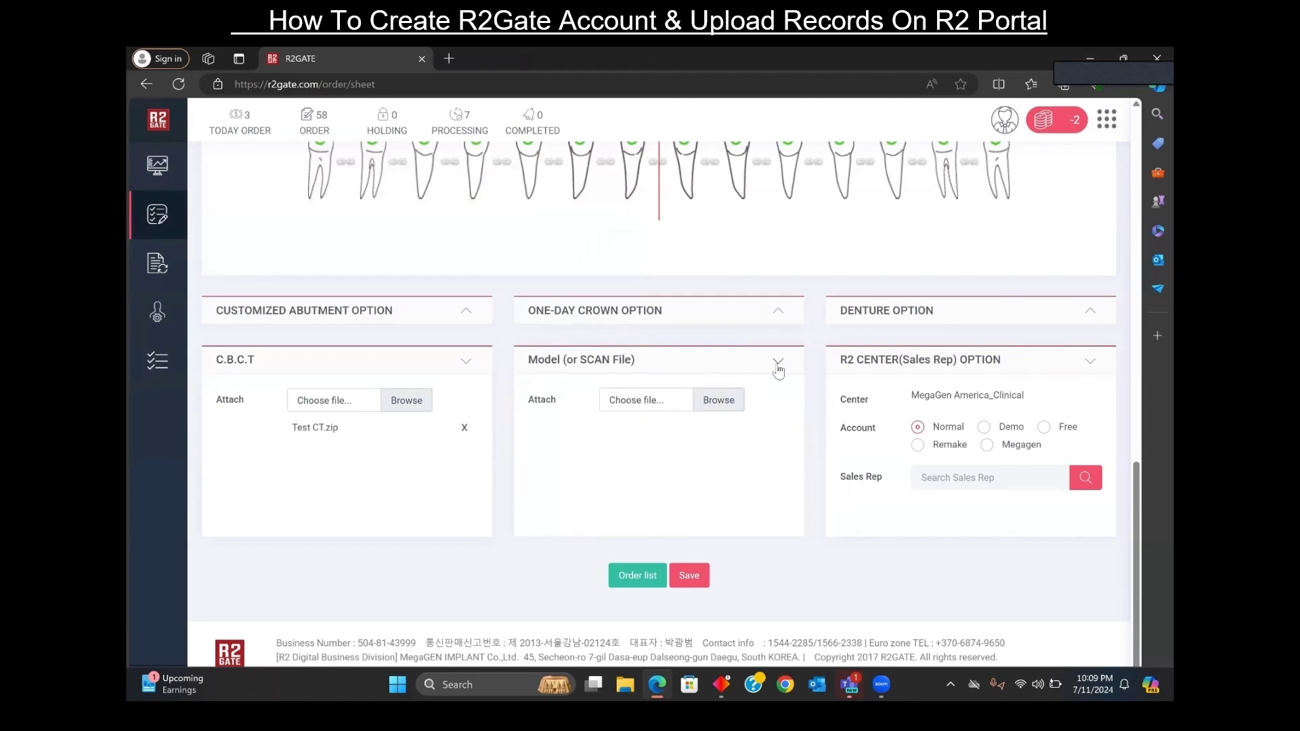
pyautogui.click(719, 405)
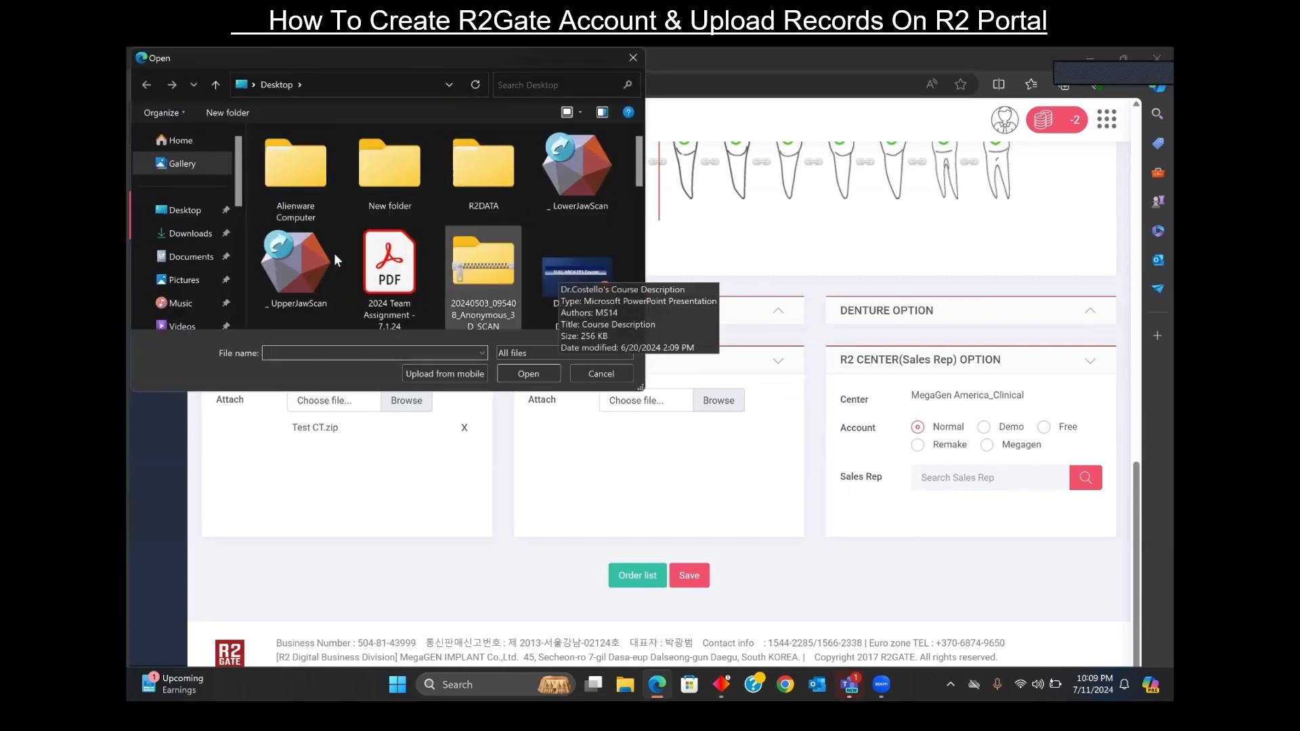
pyautogui.click(280, 260)
pyautogui.keyDown('ctrl'); pyautogui.click(600, 142); pyautogui.keyUp('ctrl')
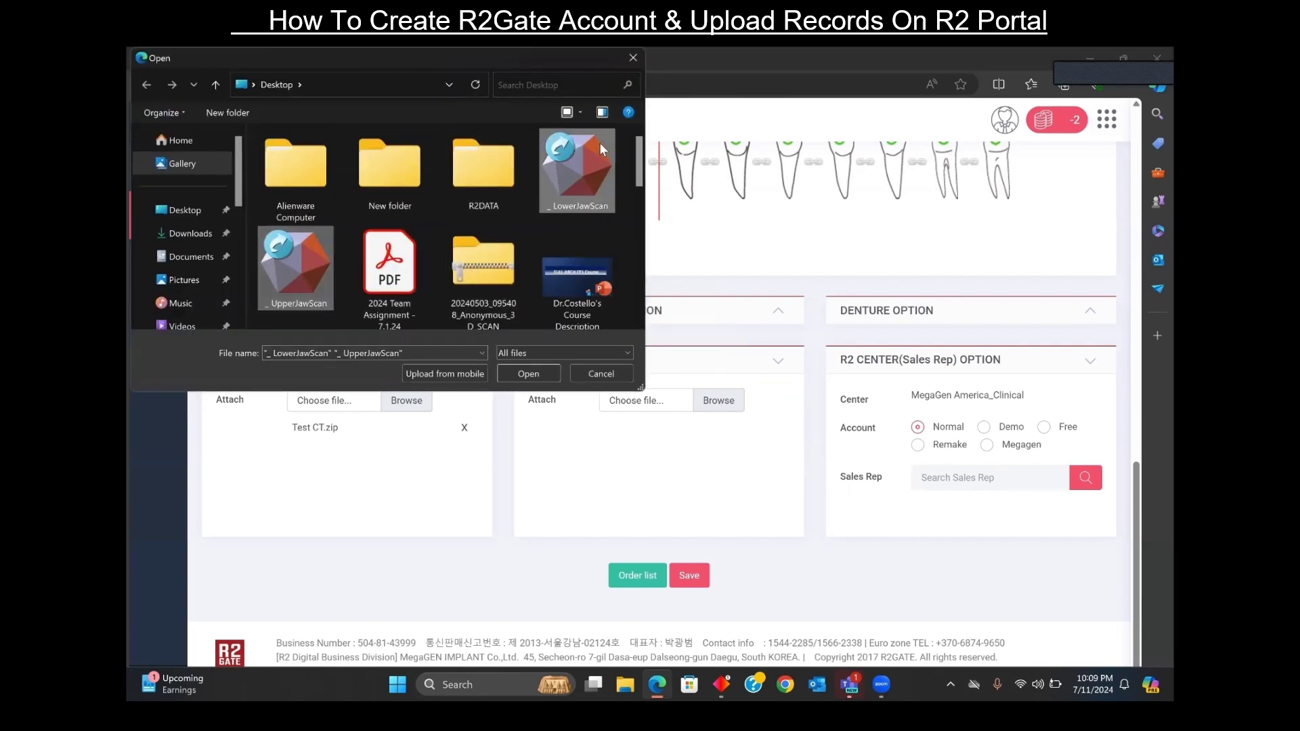
pyautogui.click(531, 369)
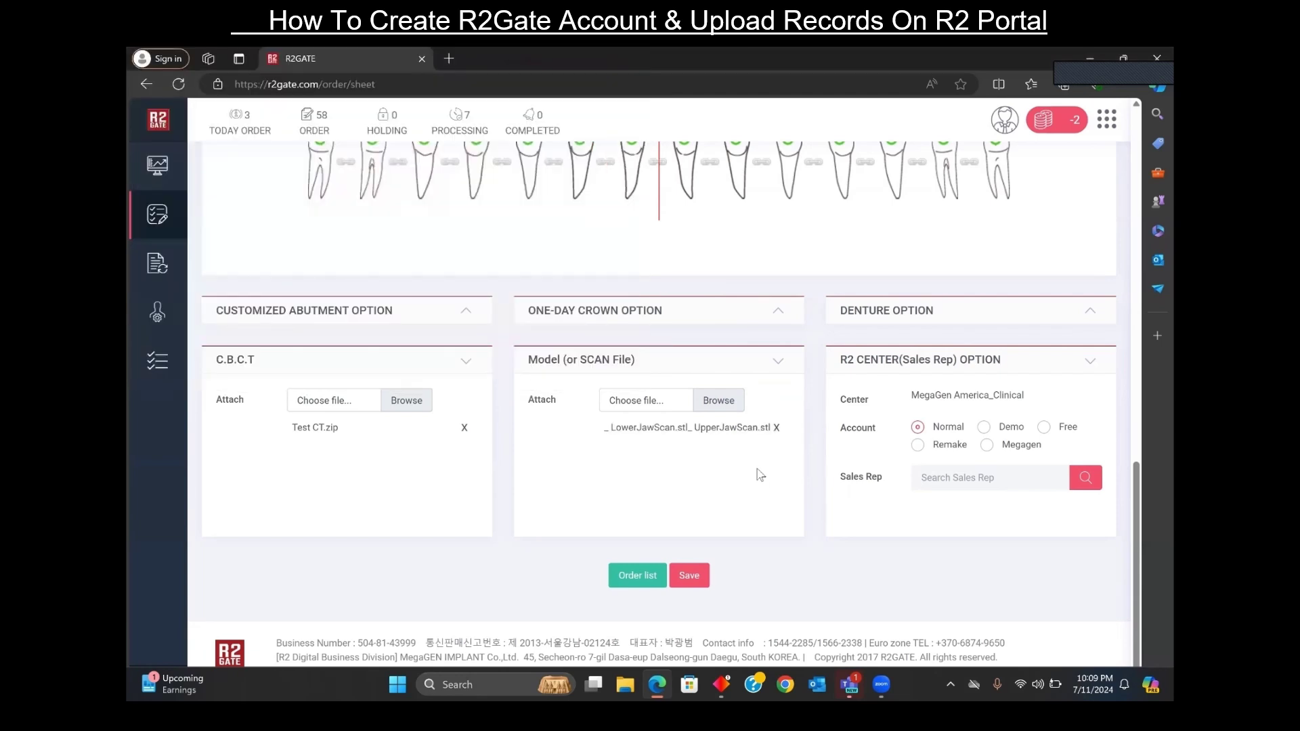
pyautogui.scroll(5, 733, 566)
# Save the order sheet and confirm so the order is listed as 2024-07-12's newest entry.
pyautogui.scroll(-5, 725, 572)
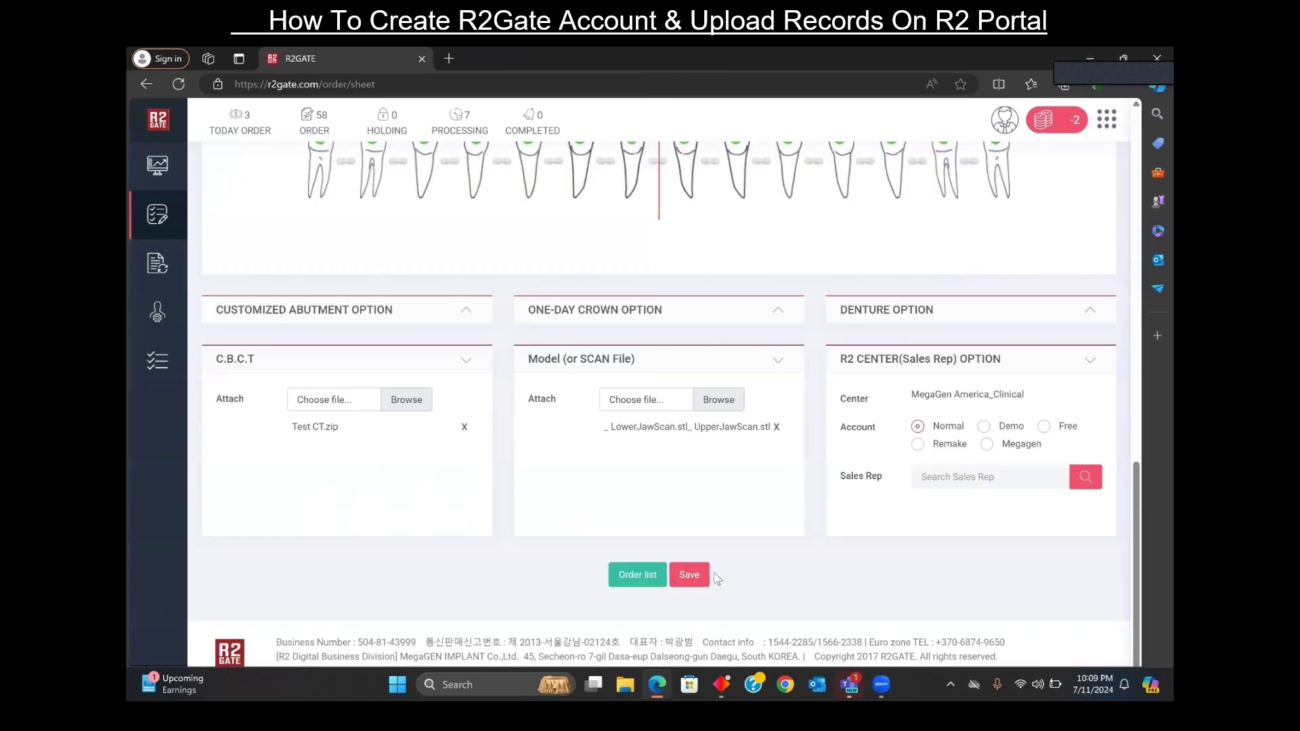
pyautogui.click(695, 582)
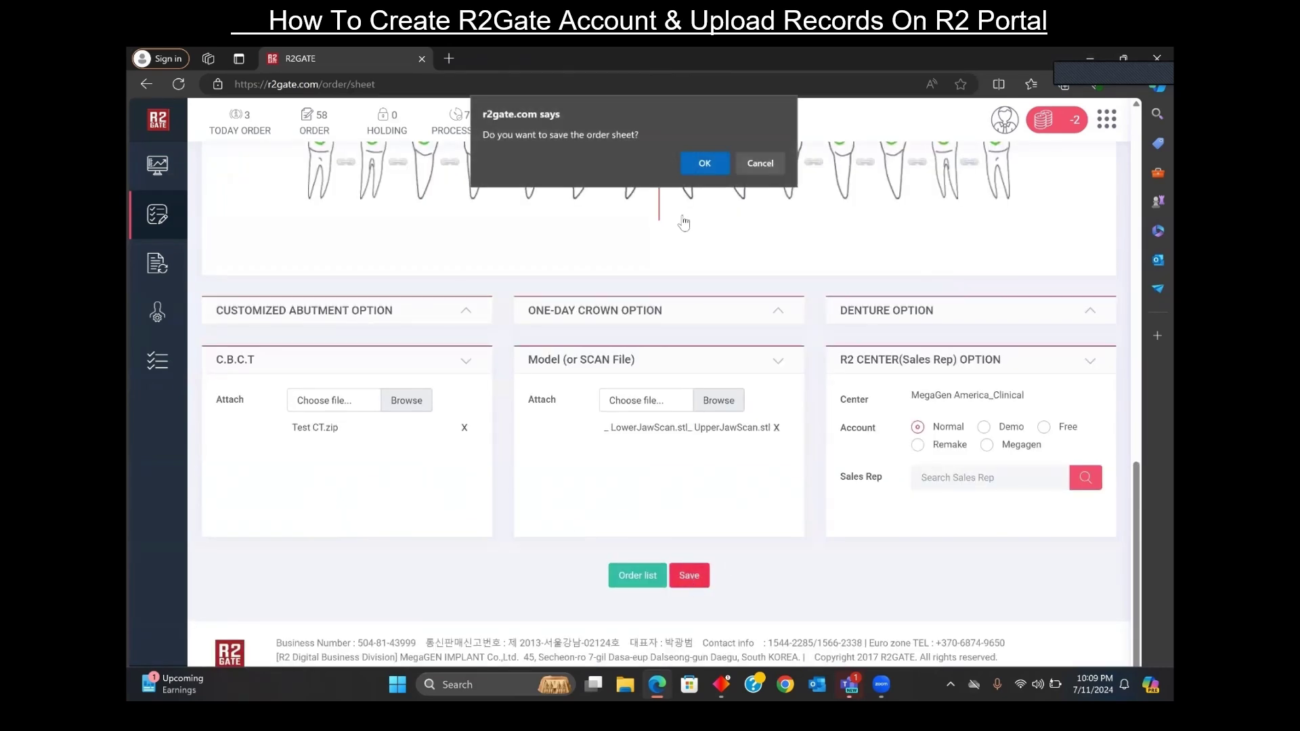
pyautogui.click(703, 164)
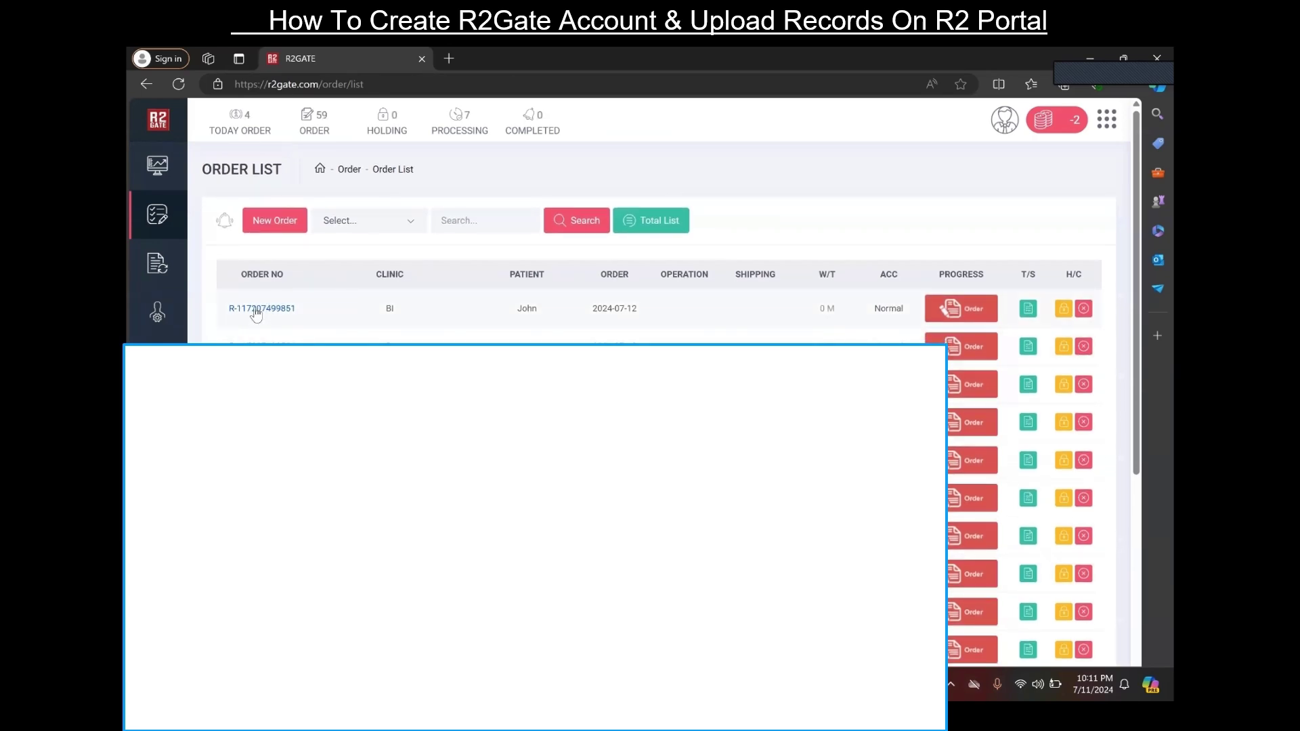
# Reopen the newest order and check tooth 12's implant and the Test CT.zip attached under C.B.C.T.
pyautogui.click(255, 310)
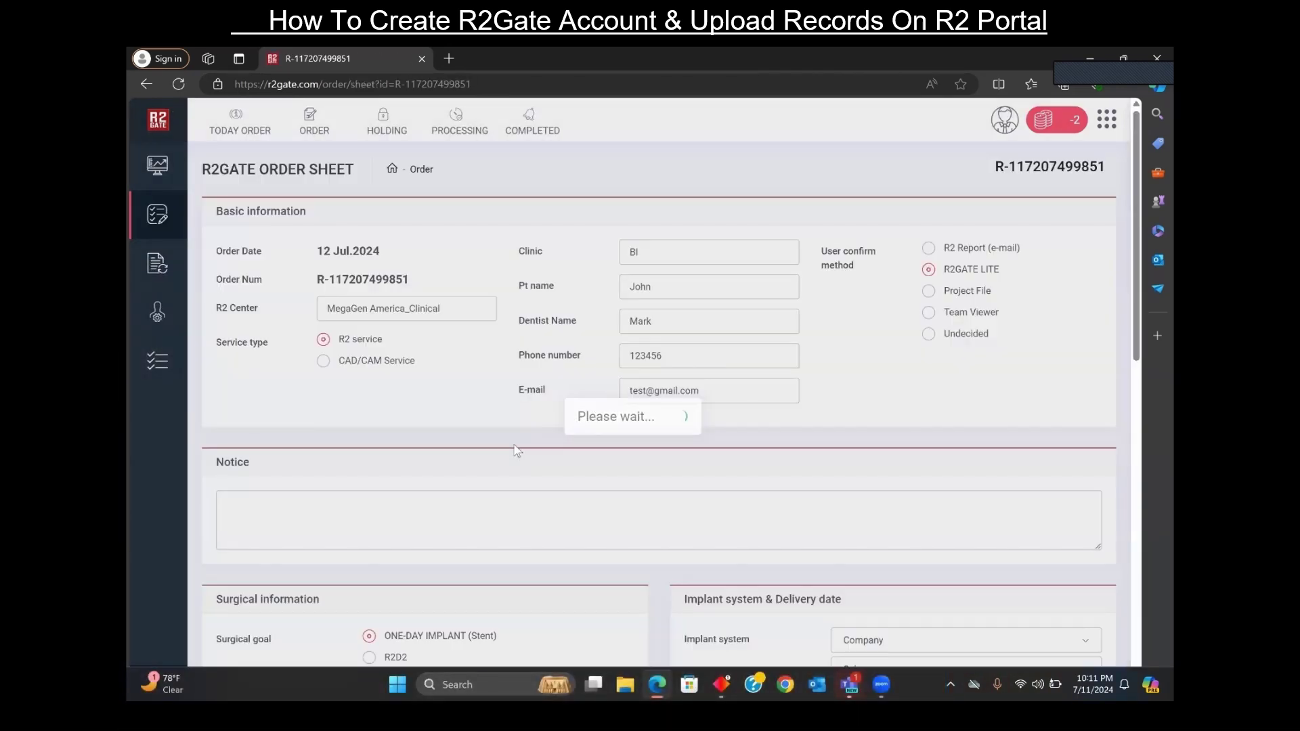
pyautogui.scroll(-1, 517, 450)
pyautogui.scroll(-5, 517, 451)
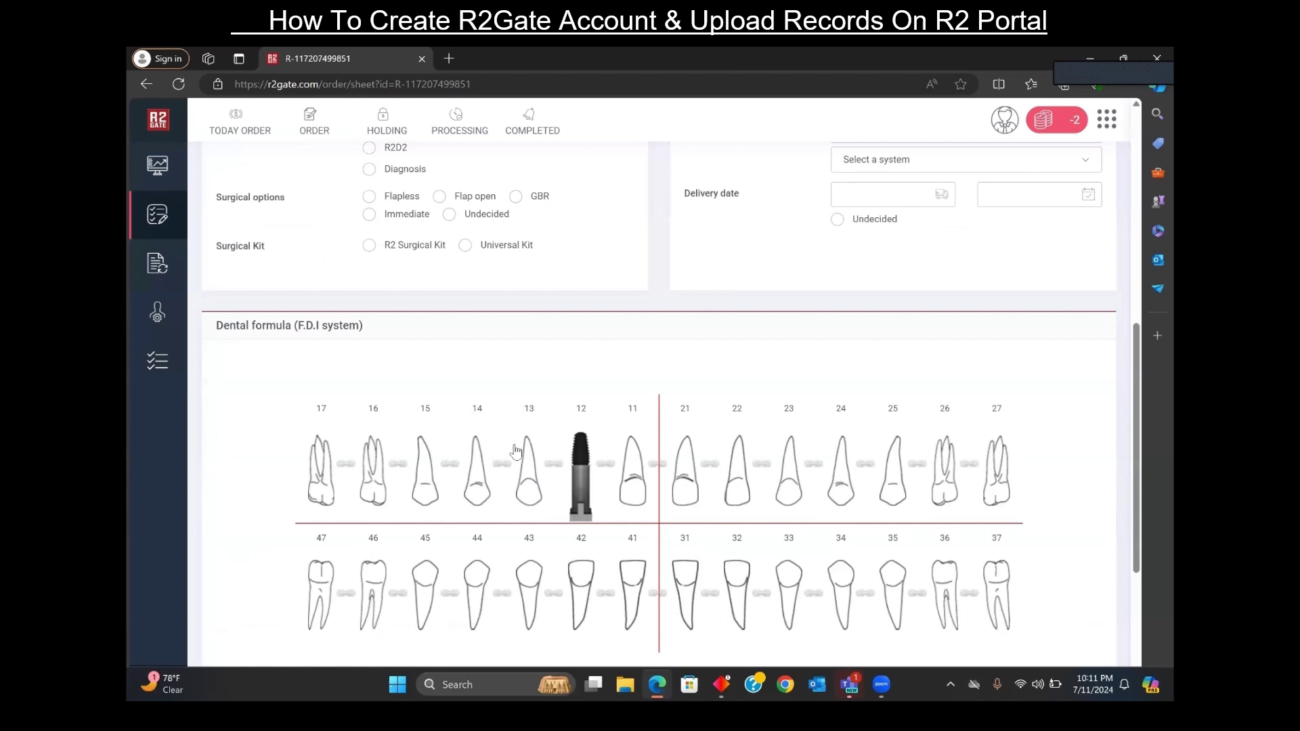
pyautogui.scroll(6, 516, 450)
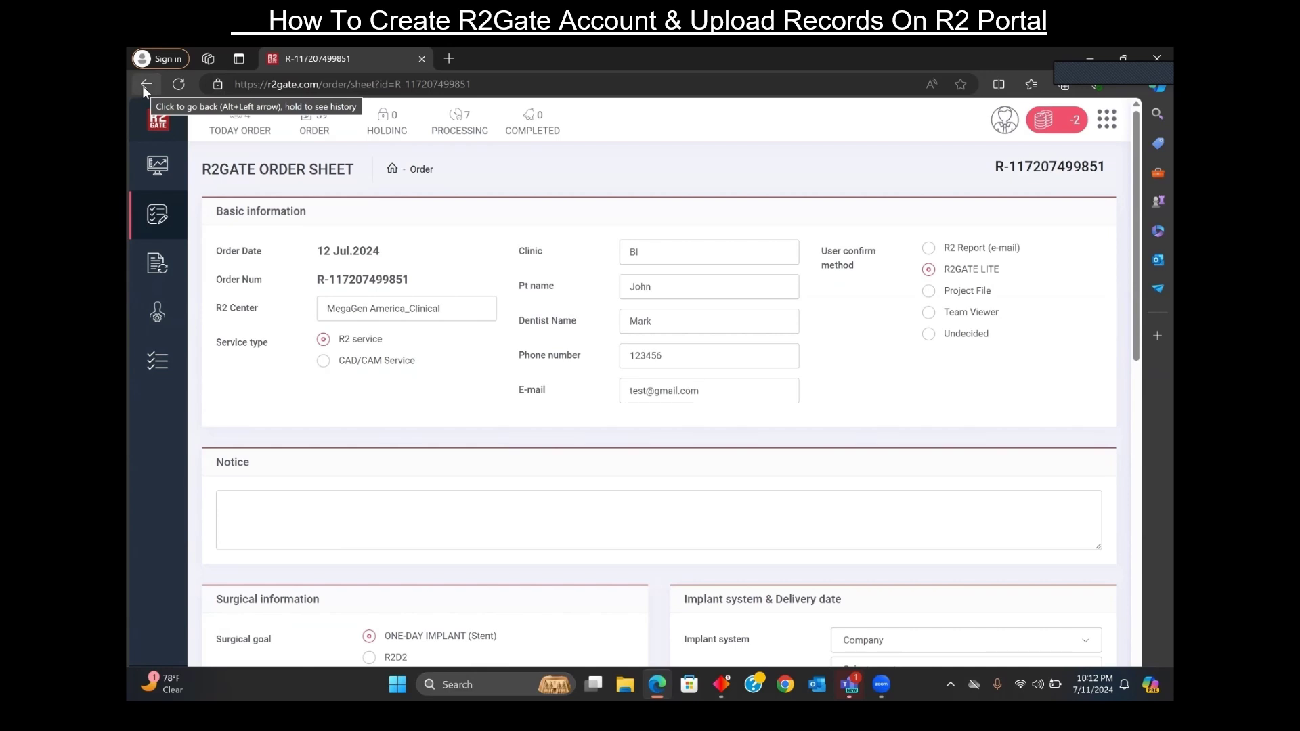
pyautogui.scroll(-5, 252, 214)
pyautogui.scroll(-5, 252, 214)
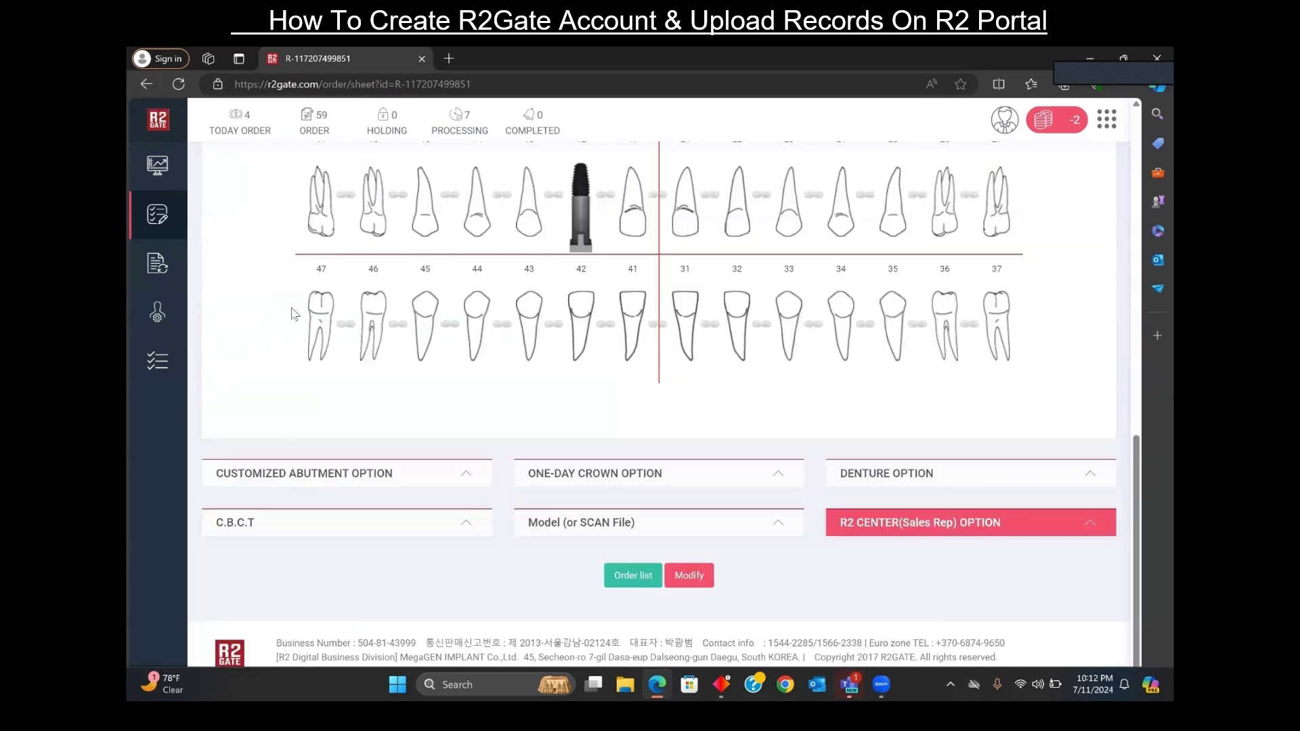
pyautogui.click(467, 524)
pyautogui.scroll(-1, 472, 538)
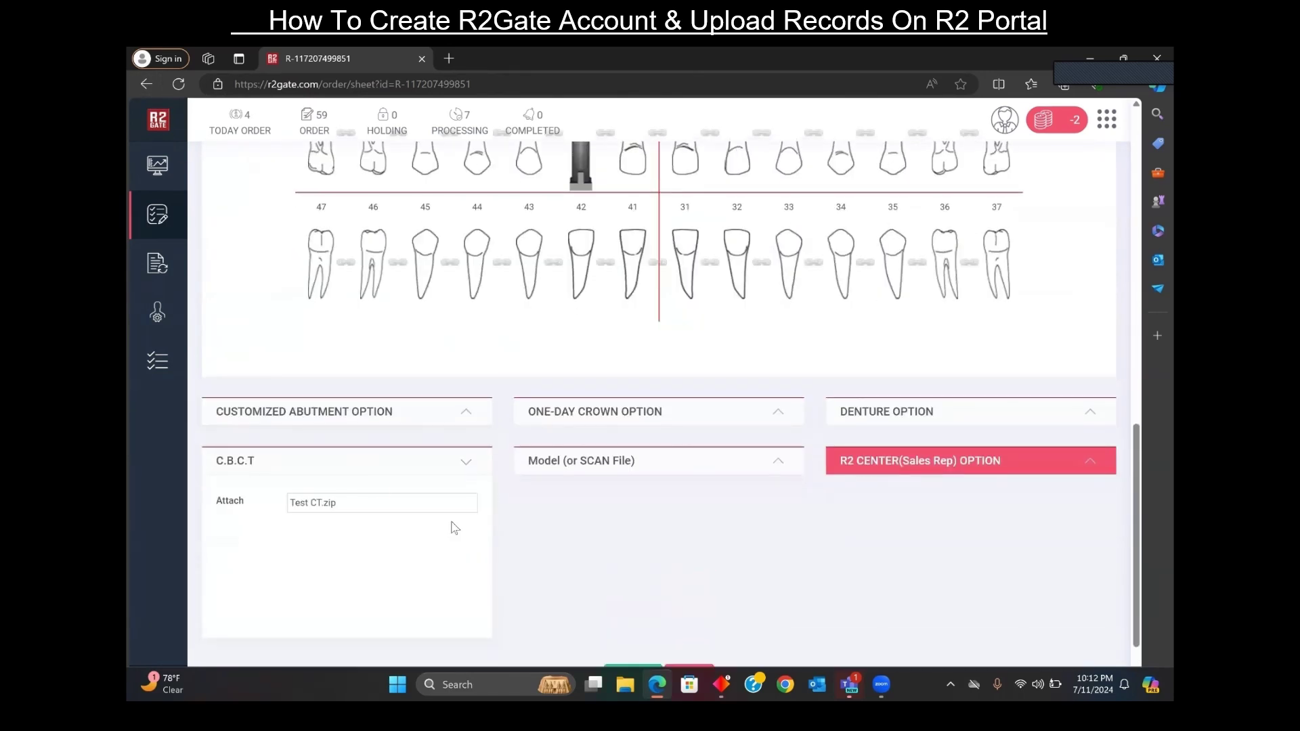